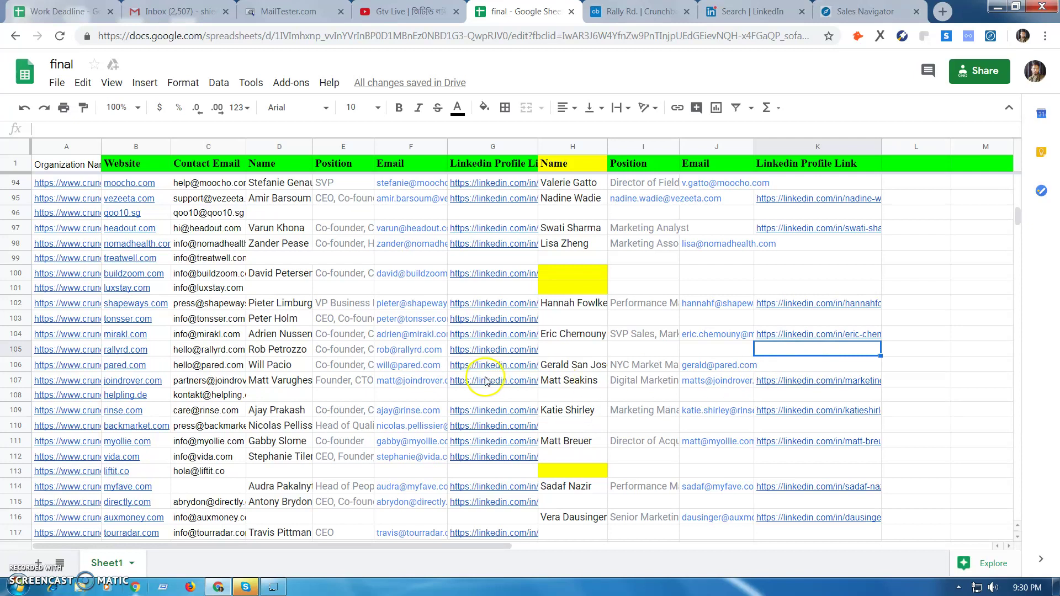
Inspect the first-contact emails in rows 103–105 and the empty second-contact cells H103–J103.
{"action": "left_click", "coordinate": [408, 322]}
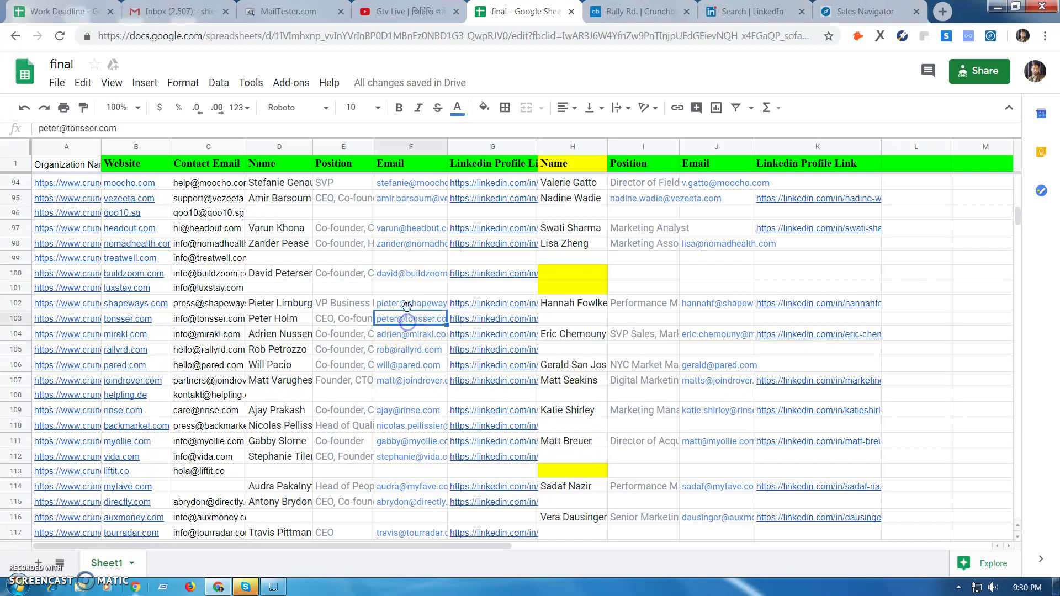
{"action": "left_click", "coordinate": [418, 336]}
{"action": "left_click", "coordinate": [409, 349]}
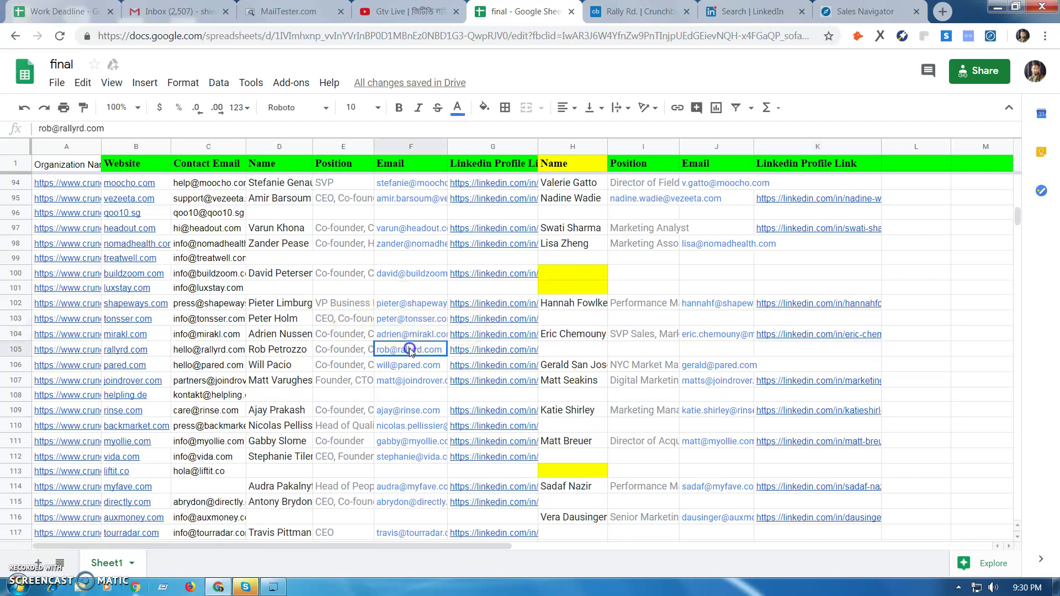
{"action": "left_click", "coordinate": [624, 316]}
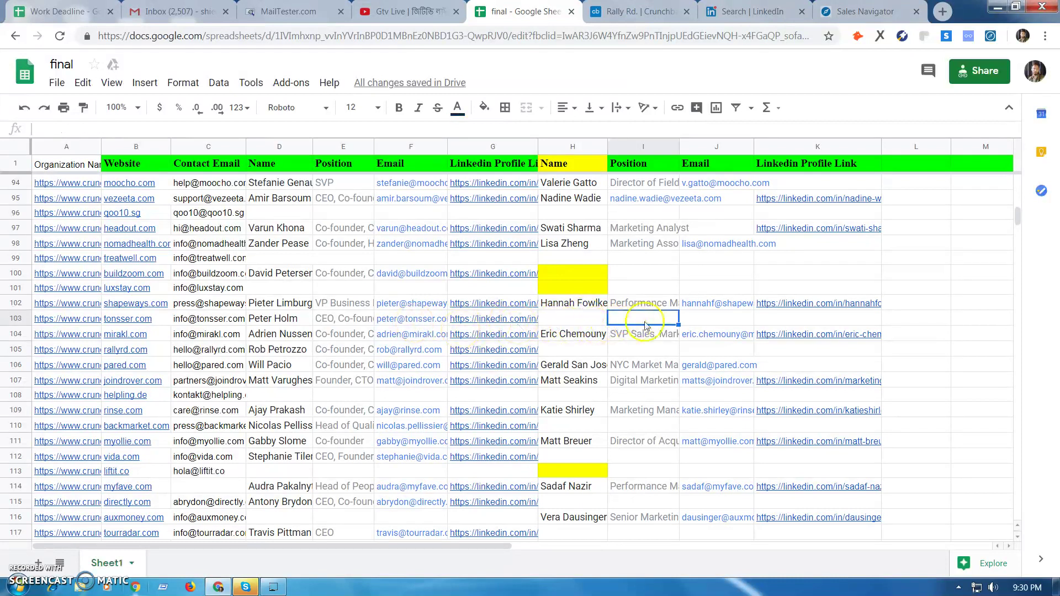
{"action": "left_click", "coordinate": [695, 318]}
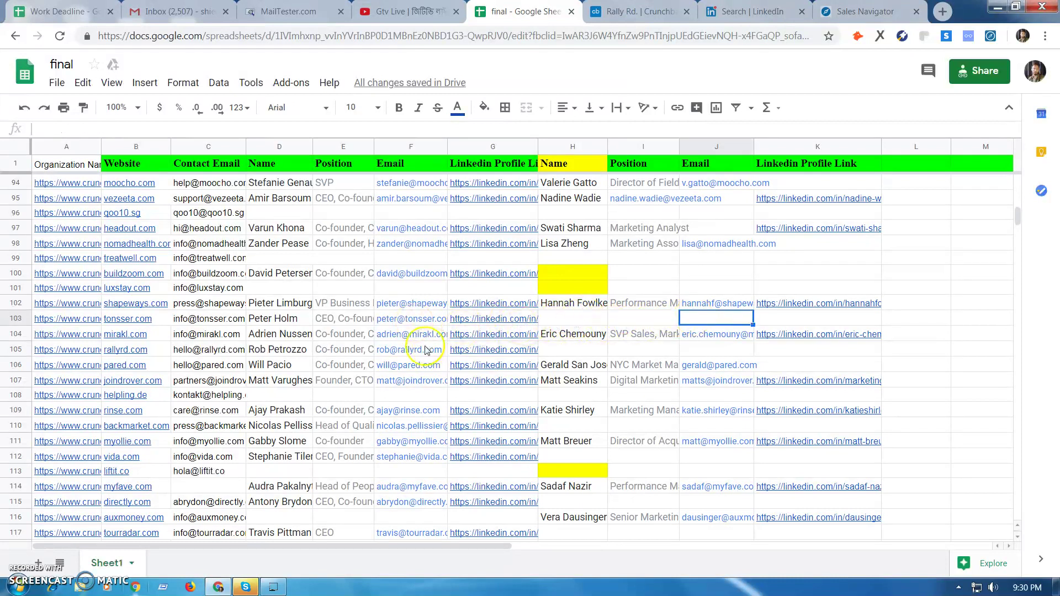
{"action": "left_click", "coordinate": [558, 319]}
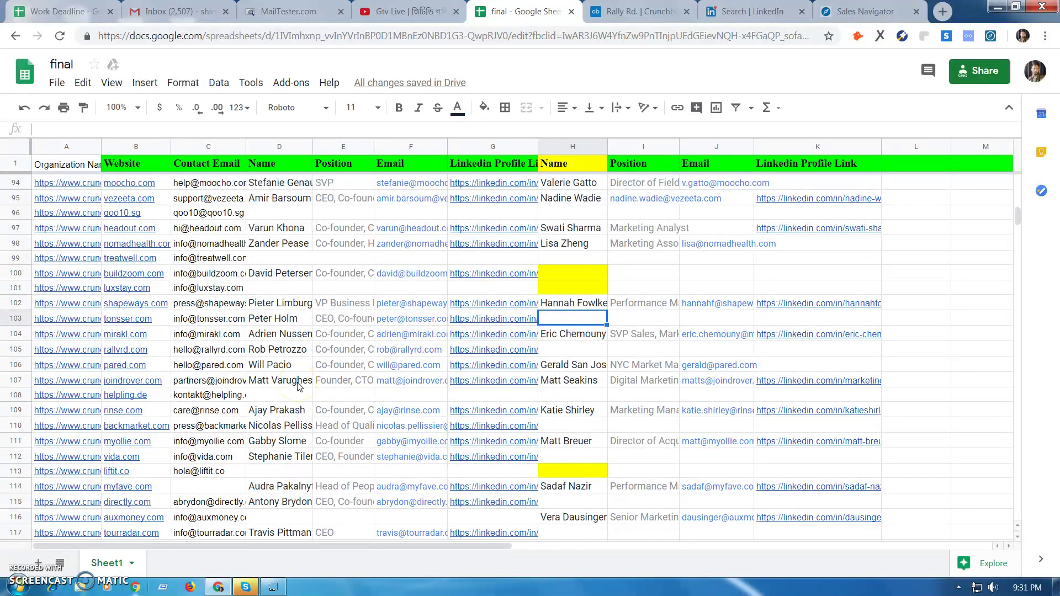
Recheck row 103's first contact and empty cells, then select Tonsser's Crunchbase link in A103.
{"action": "left_click", "coordinate": [415, 333]}
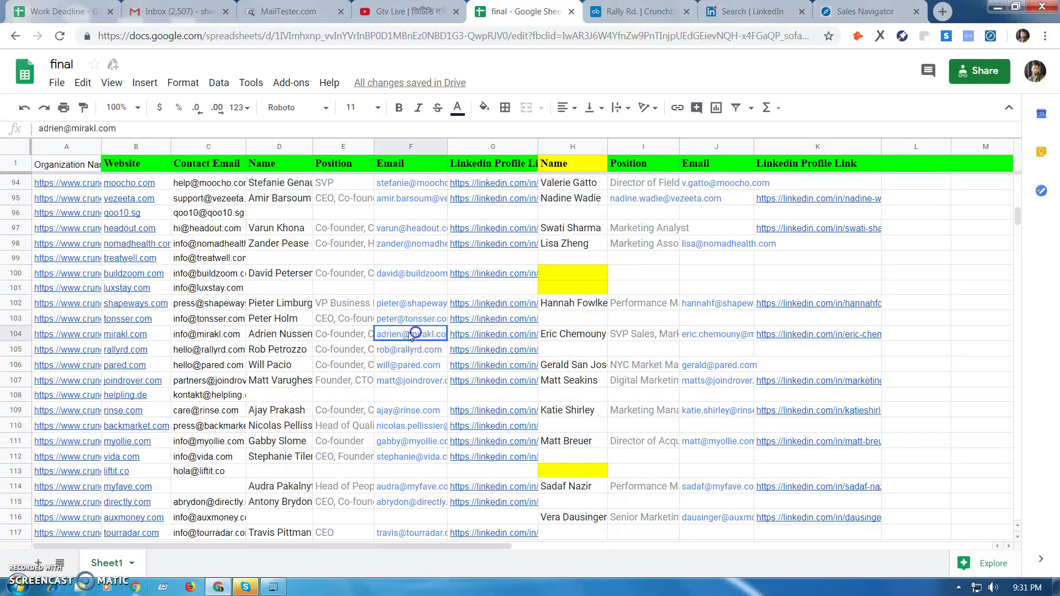
{"action": "left_click", "coordinate": [341, 323]}
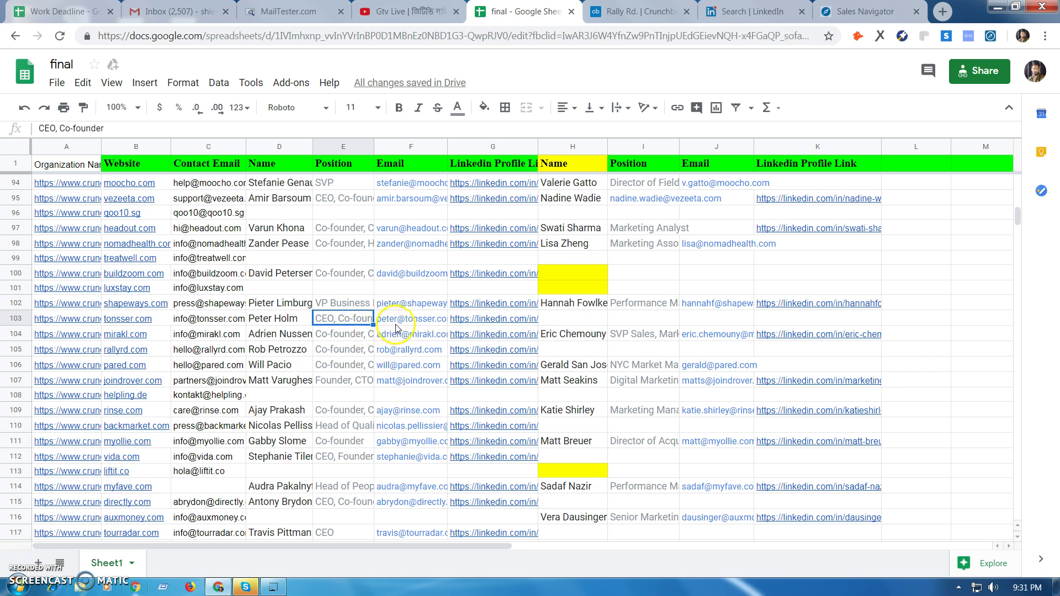
{"action": "left_click", "coordinate": [589, 319]}
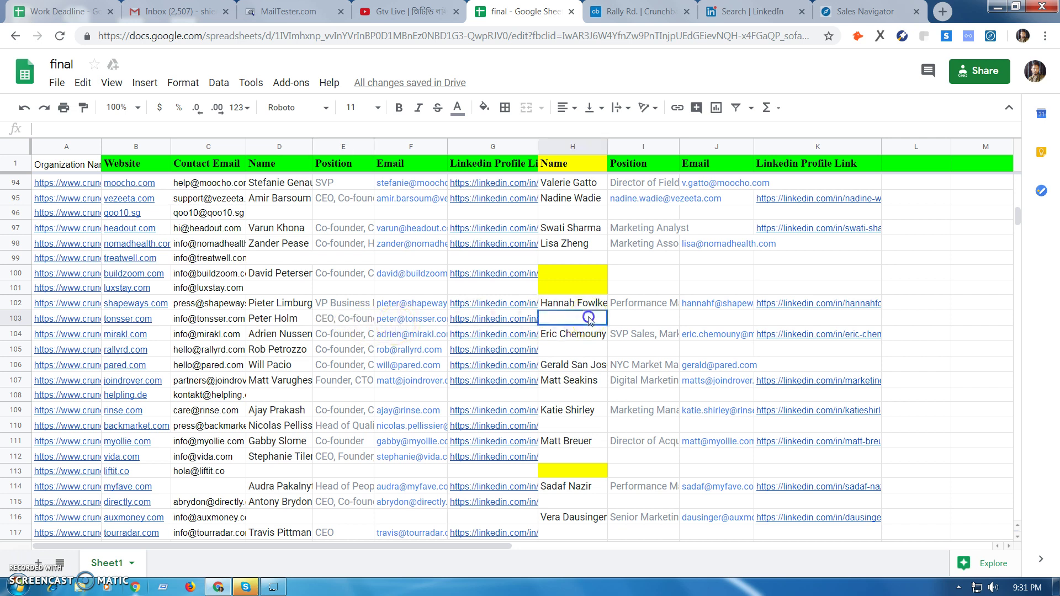
{"action": "left_click", "coordinate": [632, 320]}
{"action": "left_click", "coordinate": [711, 318]}
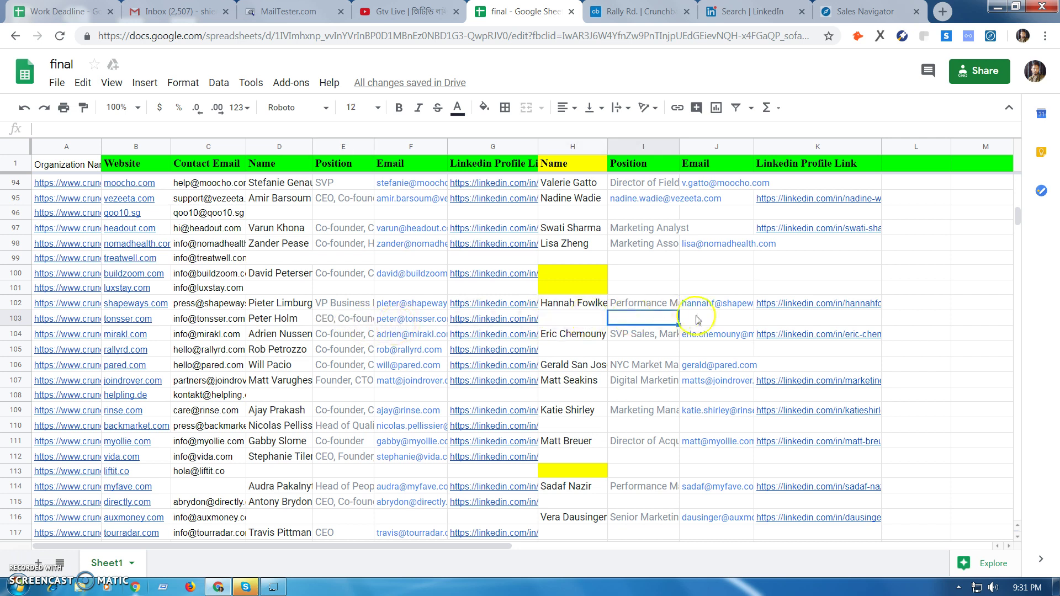
{"action": "left_click", "coordinate": [500, 320]}
{"action": "left_click", "coordinate": [381, 321]}
{"action": "left_click", "coordinate": [60, 319]}
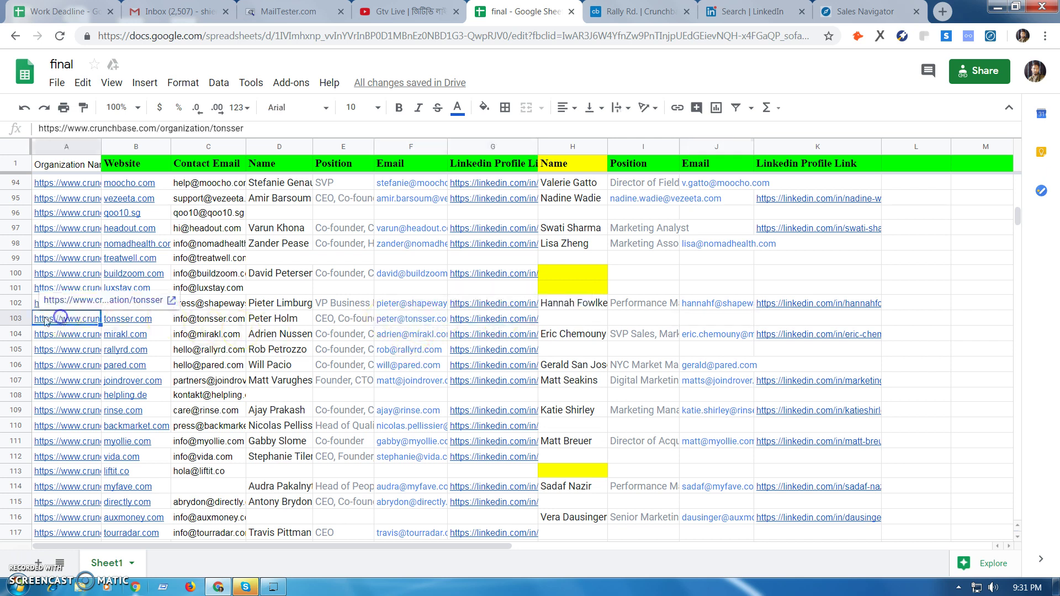
Open Tonsser's Crunchbase page and close the old Rally Rd. and LinkedIn search tabs.
{"action": "left_click", "coordinate": [112, 301]}
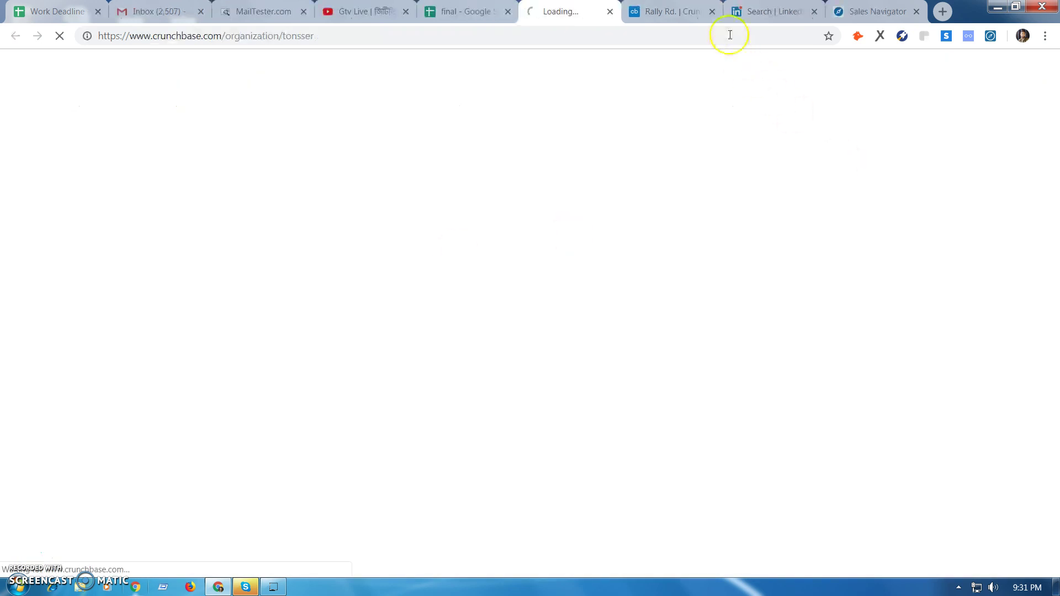
{"action": "left_click", "coordinate": [712, 12]}
{"action": "left_click", "coordinate": [712, 12]}
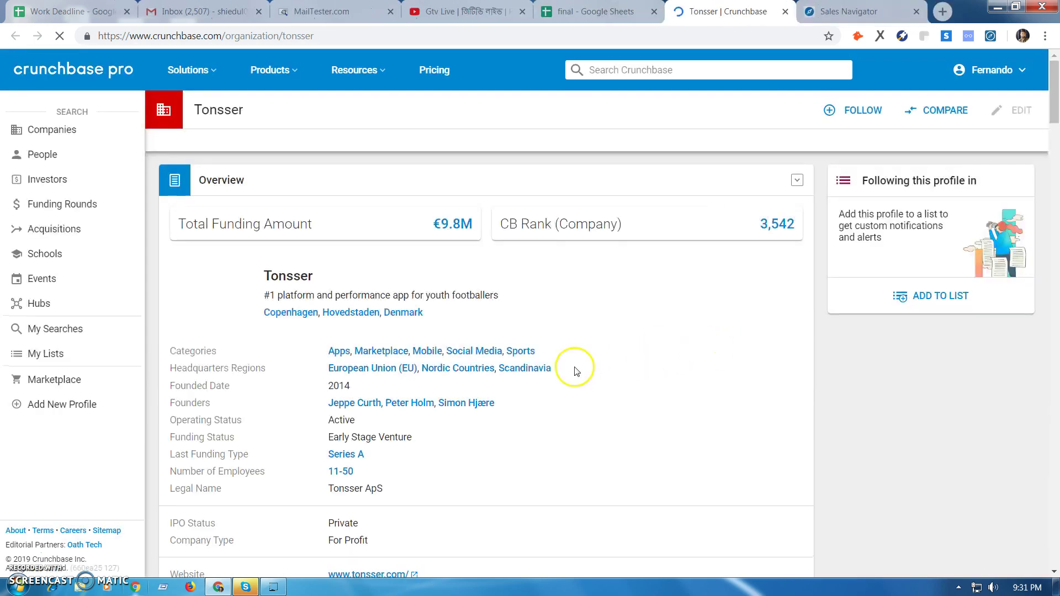
{"action": "scroll", "coordinate": [580, 366], "scroll_direction": "down", "scroll_amount": 4}
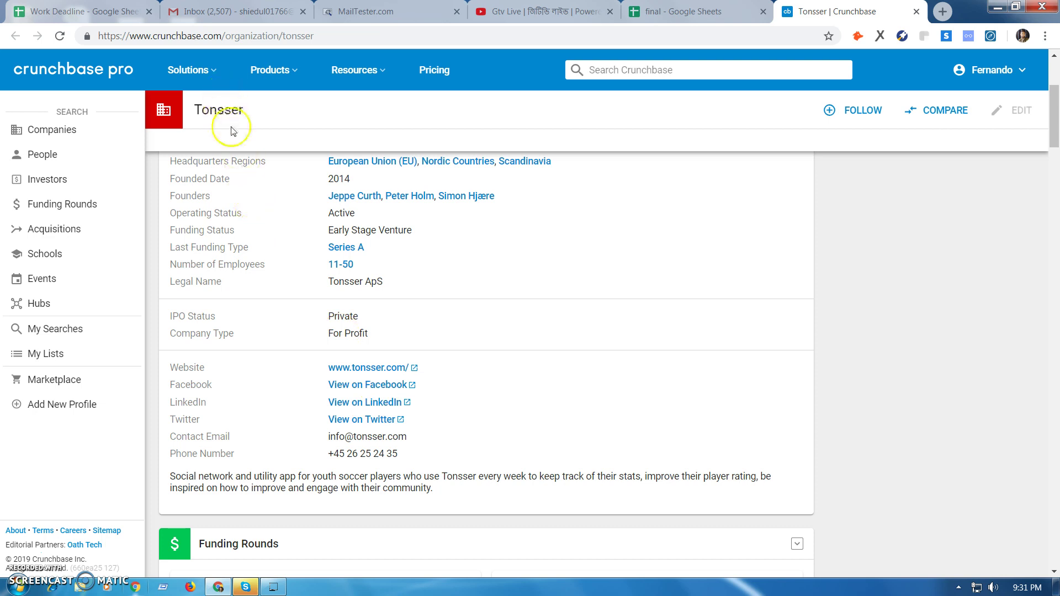
View Tonsser's co-founder's Crunchbase profile, then return to the final spreadsheet.
{"action": "left_click", "coordinate": [372, 406]}
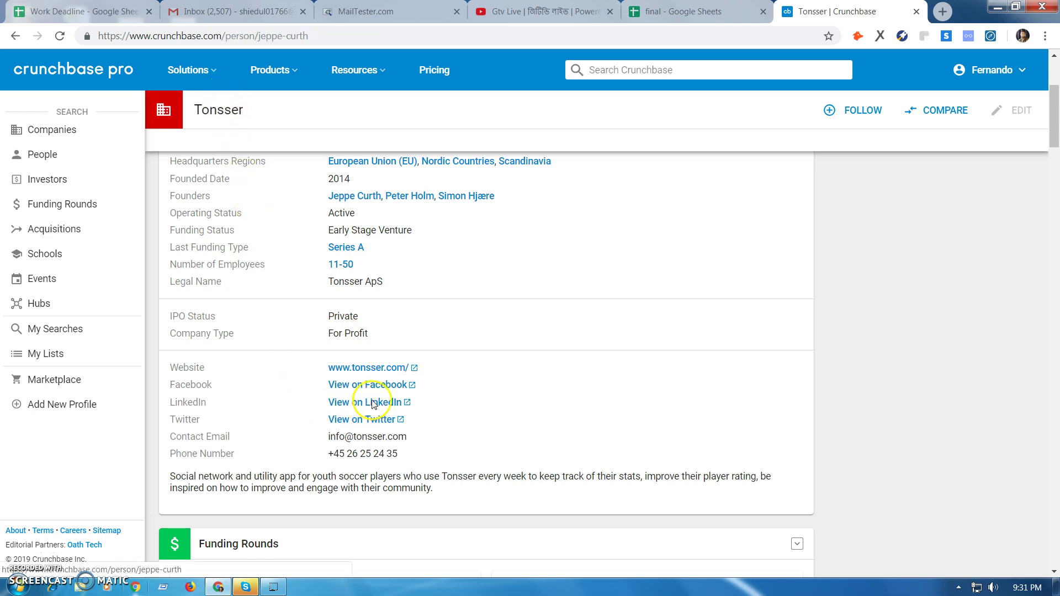
{"action": "left_click", "coordinate": [651, 12]}
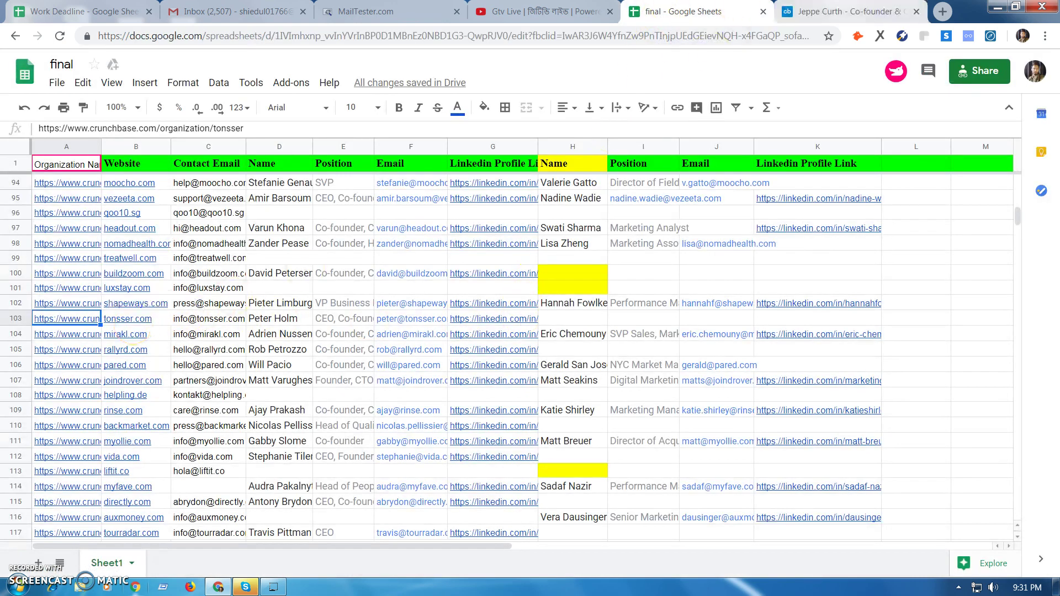
{"action": "left_click", "coordinate": [844, 12]}
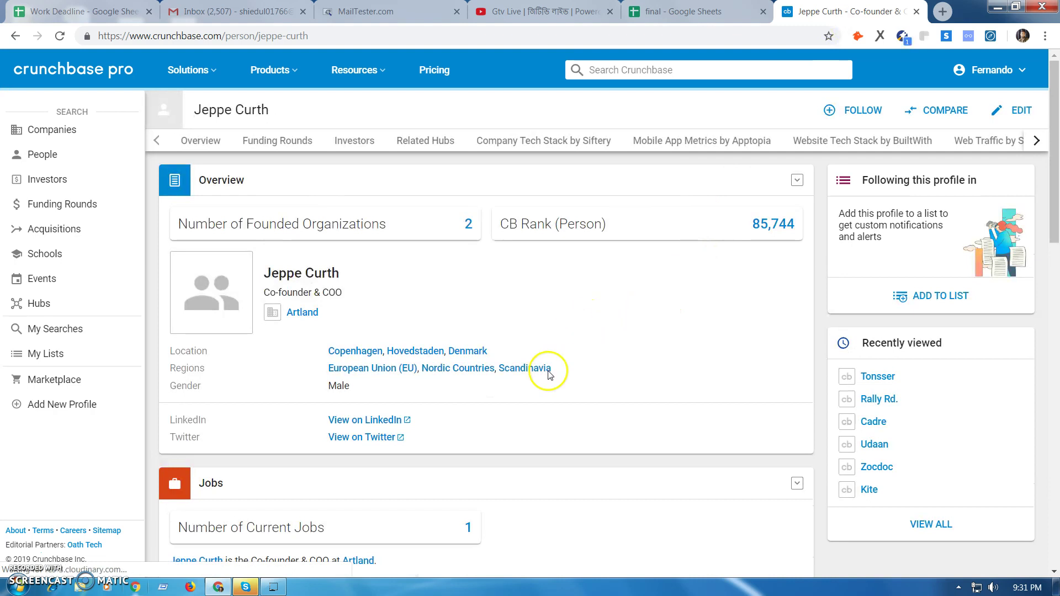
{"action": "scroll", "coordinate": [550, 375], "scroll_direction": "down", "scroll_amount": 4}
{"action": "scroll", "coordinate": [467, 386], "scroll_direction": "up", "scroll_amount": 4}
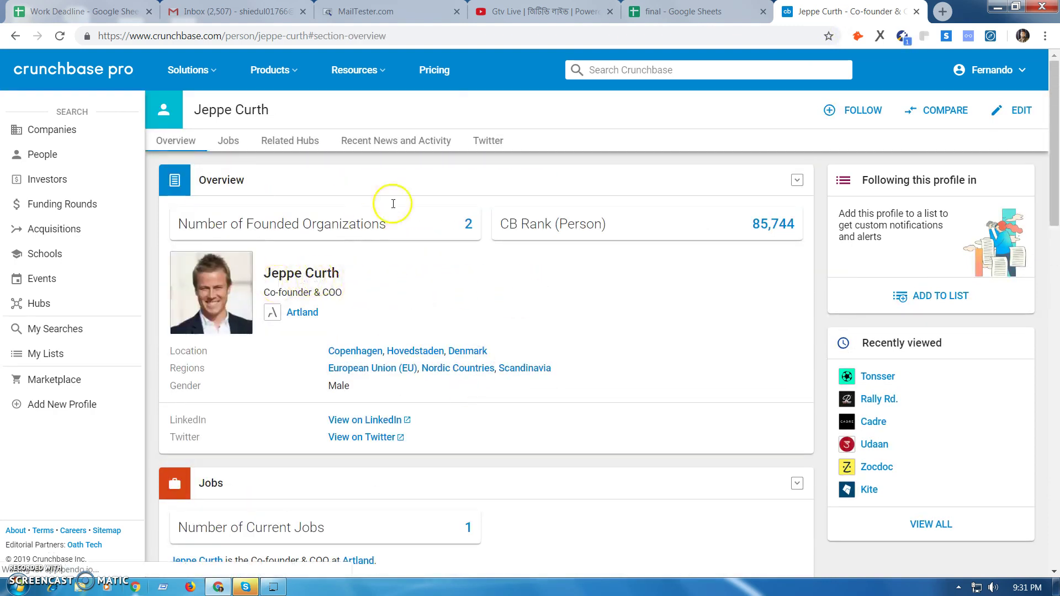
{"action": "key", "text": "ctrl+shift+Tab"}
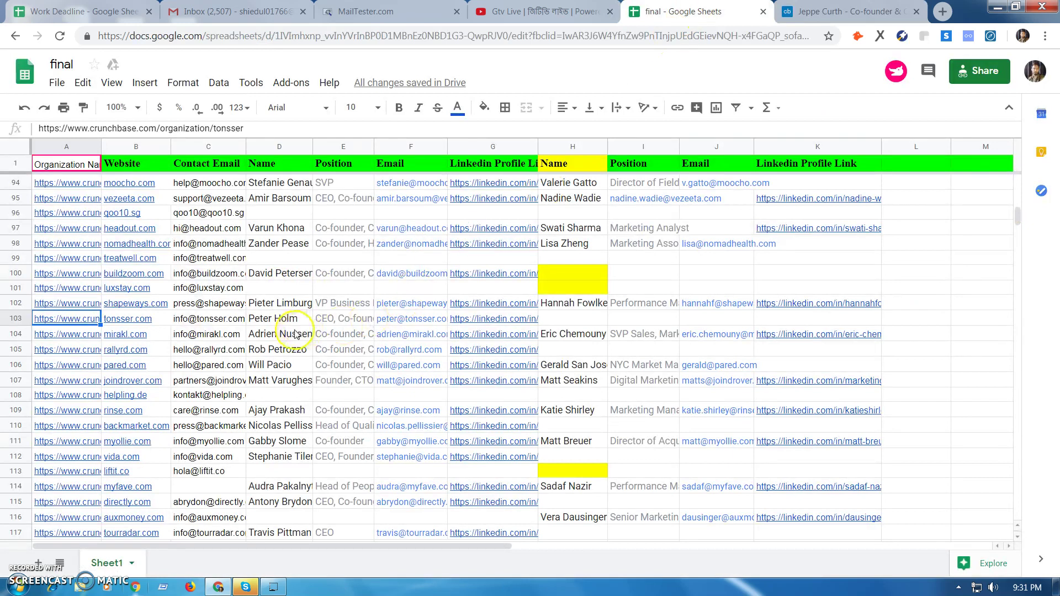
Review row 103's first-contact name, position and email next to the empty Name cell H103.
{"action": "left_click", "coordinate": [433, 320]}
{"action": "left_click", "coordinate": [330, 318]}
{"action": "left_click", "coordinate": [294, 319]}
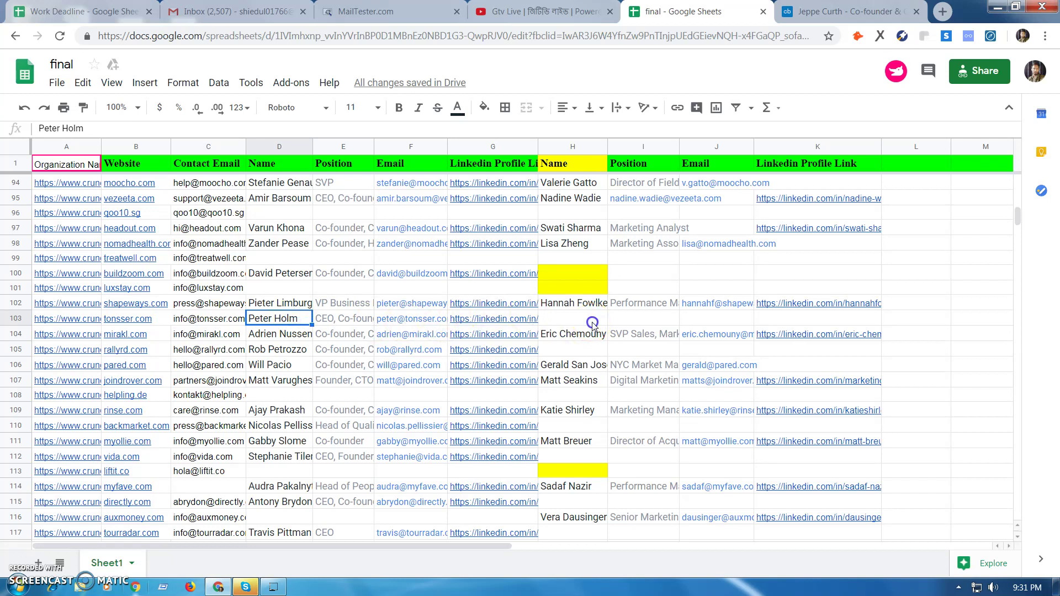
{"action": "left_click", "coordinate": [574, 319]}
Check Rally Rd.'s row 105 details and open its Crunchbase link from A105.
{"action": "left_click", "coordinate": [577, 353]}
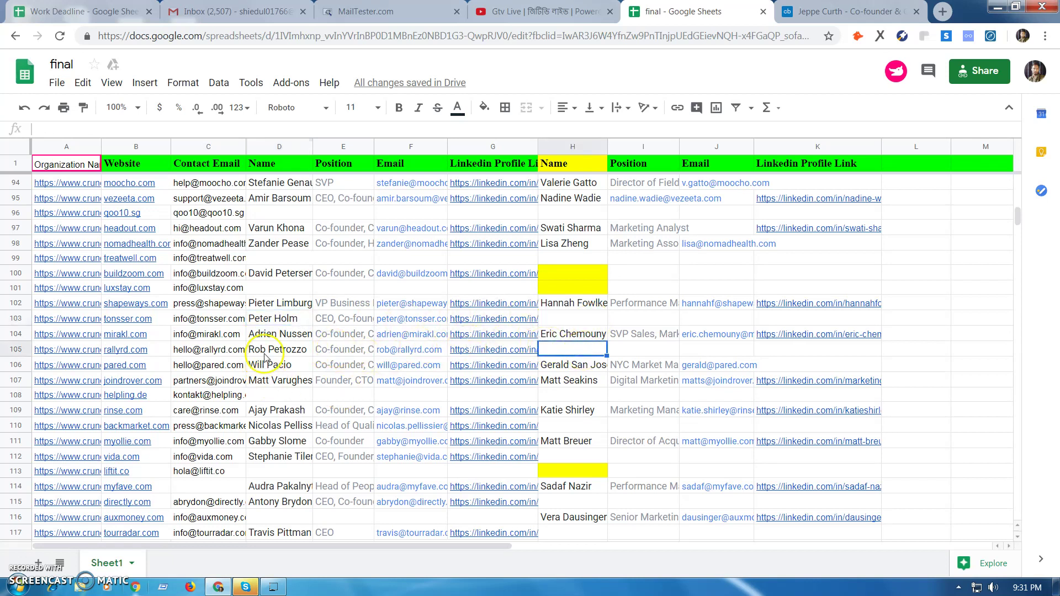
{"action": "left_click", "coordinate": [265, 354]}
{"action": "left_click", "coordinate": [338, 352]}
{"action": "left_click", "coordinate": [566, 351]}
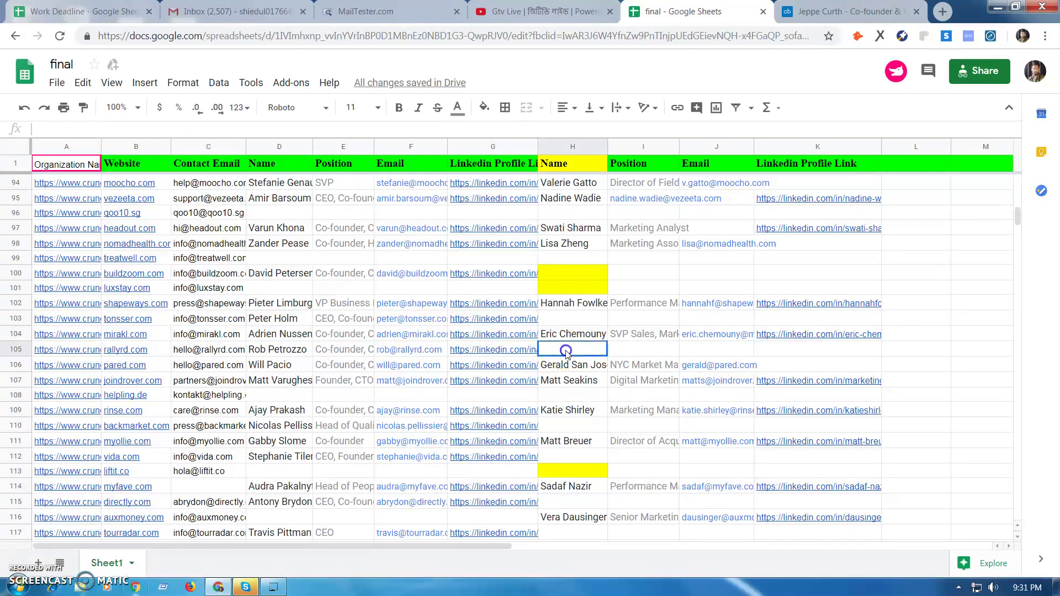
{"action": "left_click", "coordinate": [360, 353]}
{"action": "left_click", "coordinate": [125, 350]}
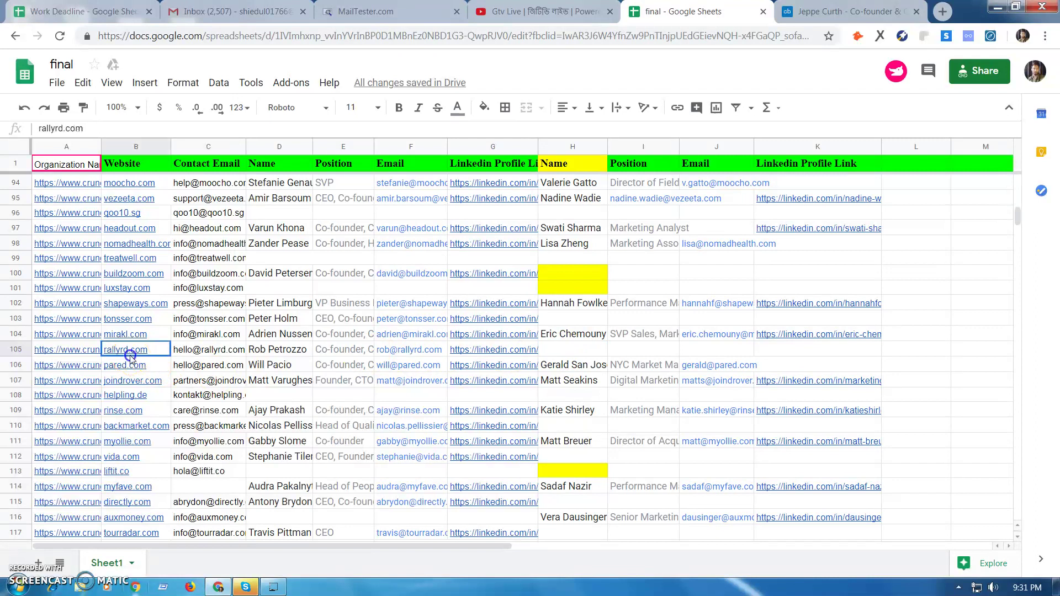
{"action": "left_click", "coordinate": [71, 349]}
{"action": "left_click", "coordinate": [86, 332]}
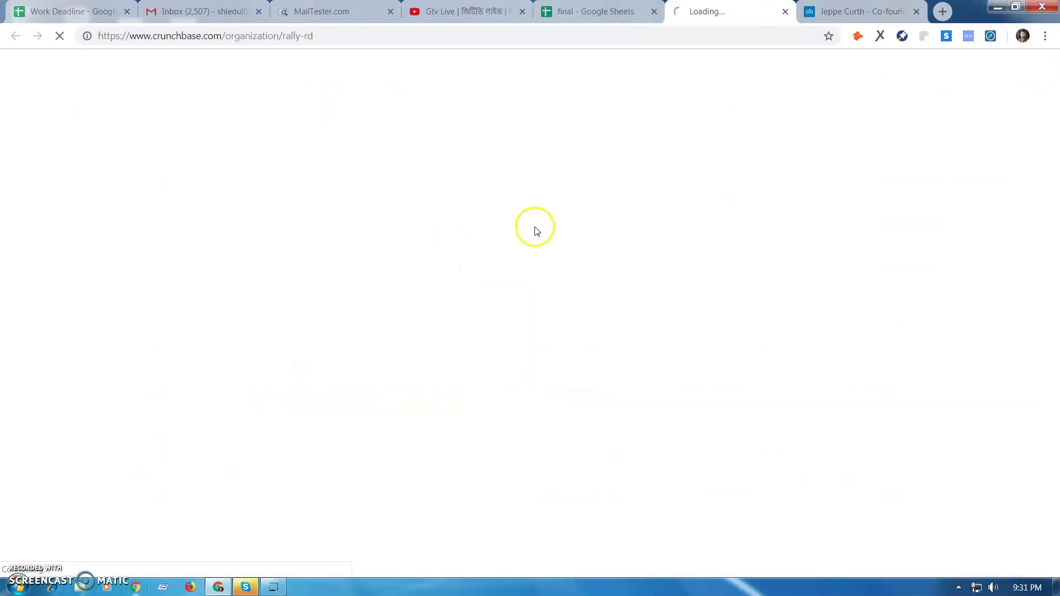
Close the co-founder tab, visit a Rally Rd. founder's profile, and return to the company page.
{"action": "left_click", "coordinate": [917, 12]}
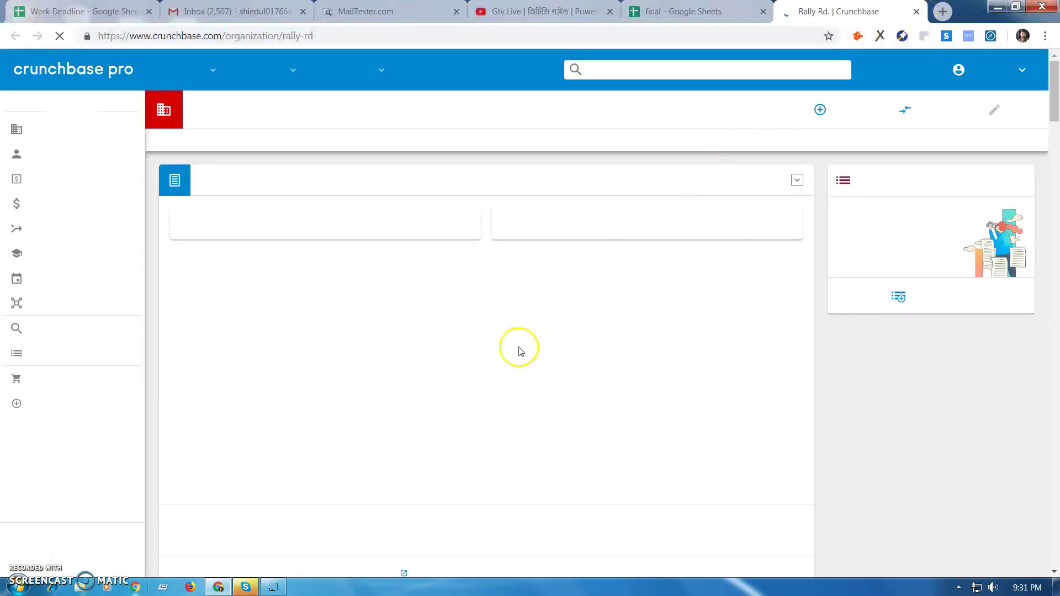
{"action": "scroll", "coordinate": [489, 421], "scroll_direction": "down", "scroll_amount": 3}
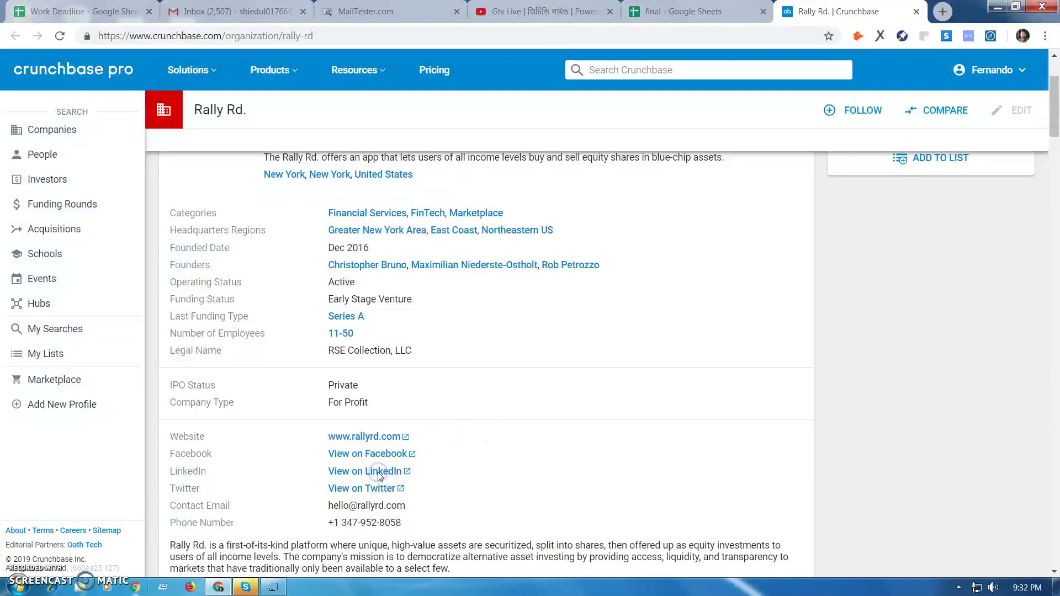
{"action": "scroll", "coordinate": [384, 452], "scroll_direction": "down", "scroll_amount": 4}
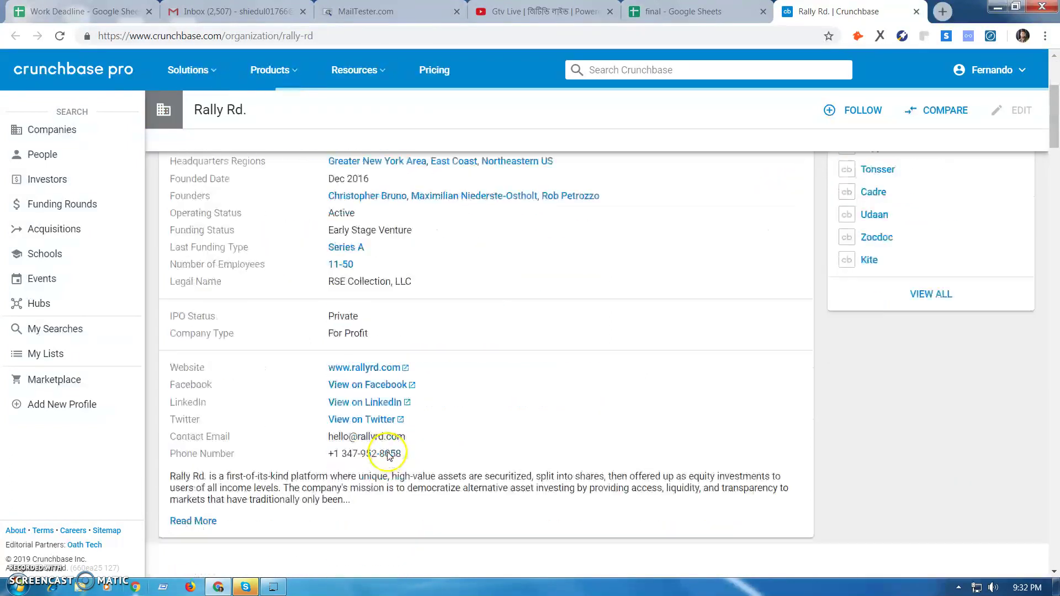
{"action": "left_click", "coordinate": [382, 404]}
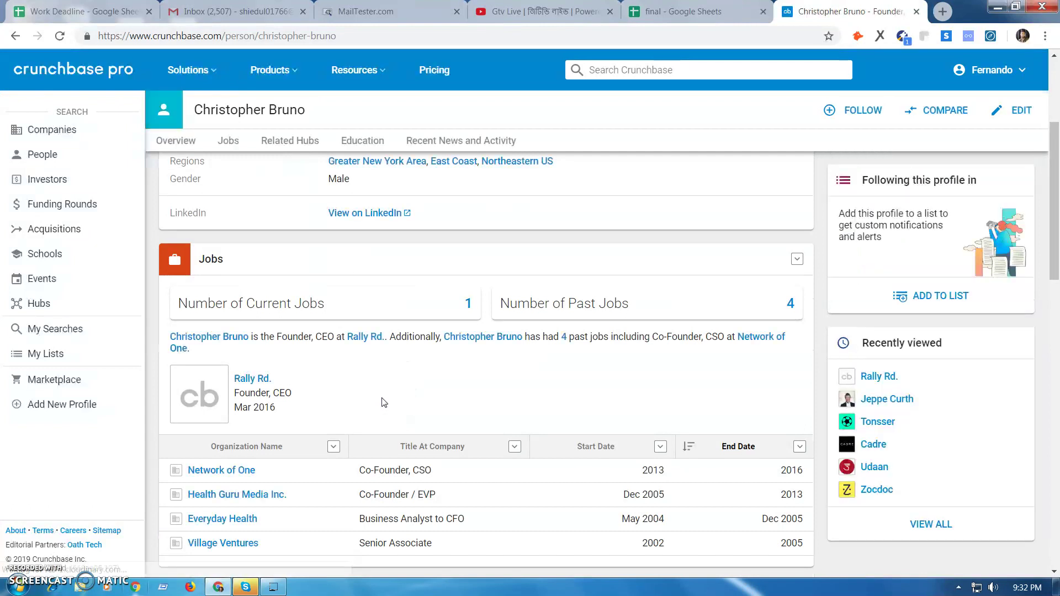
{"action": "left_click", "coordinate": [16, 34]}
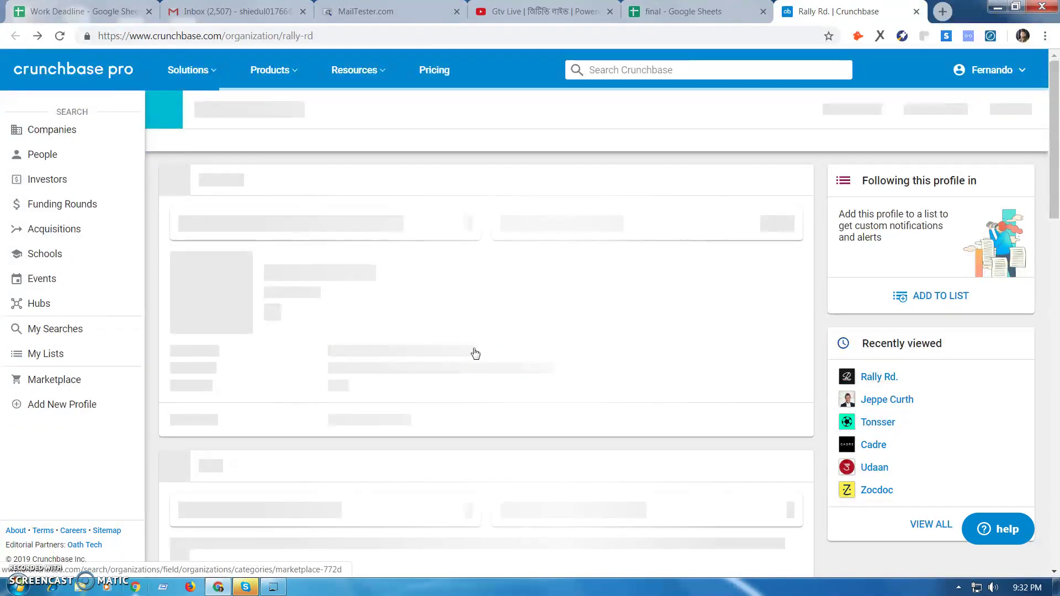
{"action": "scroll", "coordinate": [461, 429], "scroll_direction": "down", "scroll_amount": 3}
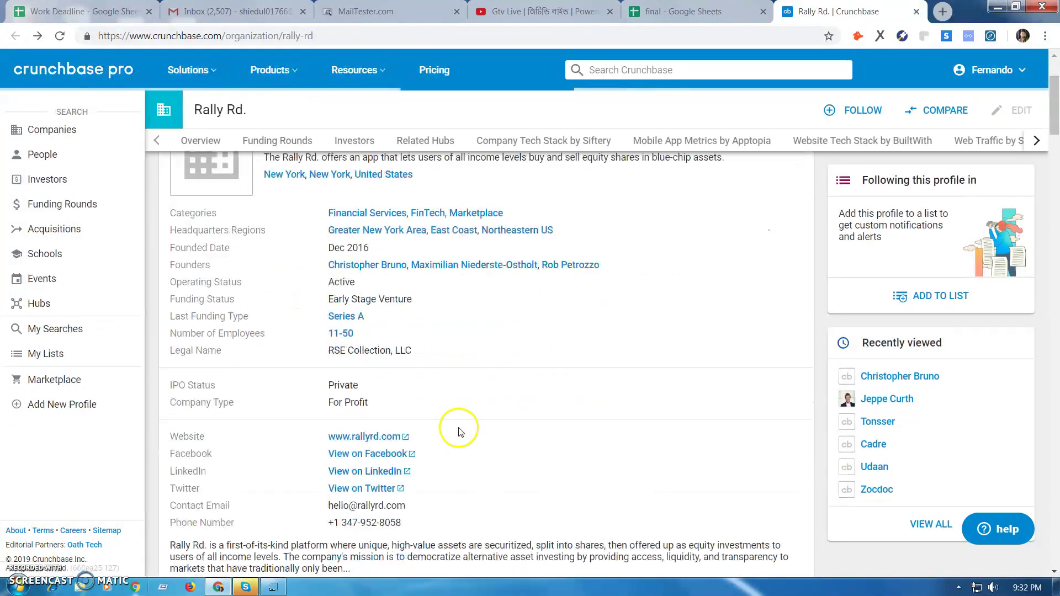
From Rally Rd.'s LinkedIn company page, list all 30 employees and show the full people filters.
{"action": "left_click", "coordinate": [360, 473]}
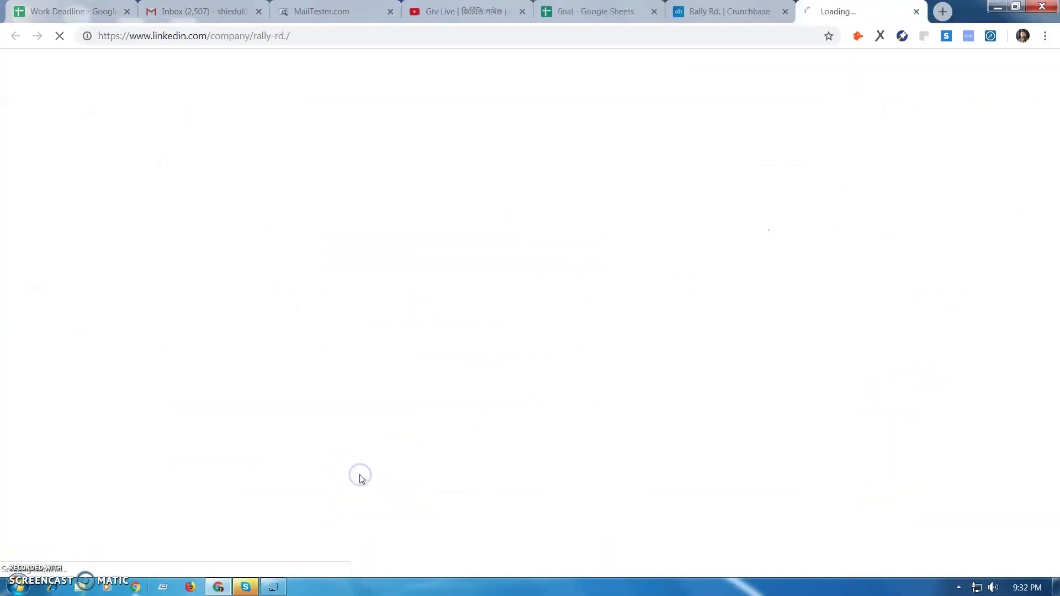
{"action": "left_click", "coordinate": [541, 238]}
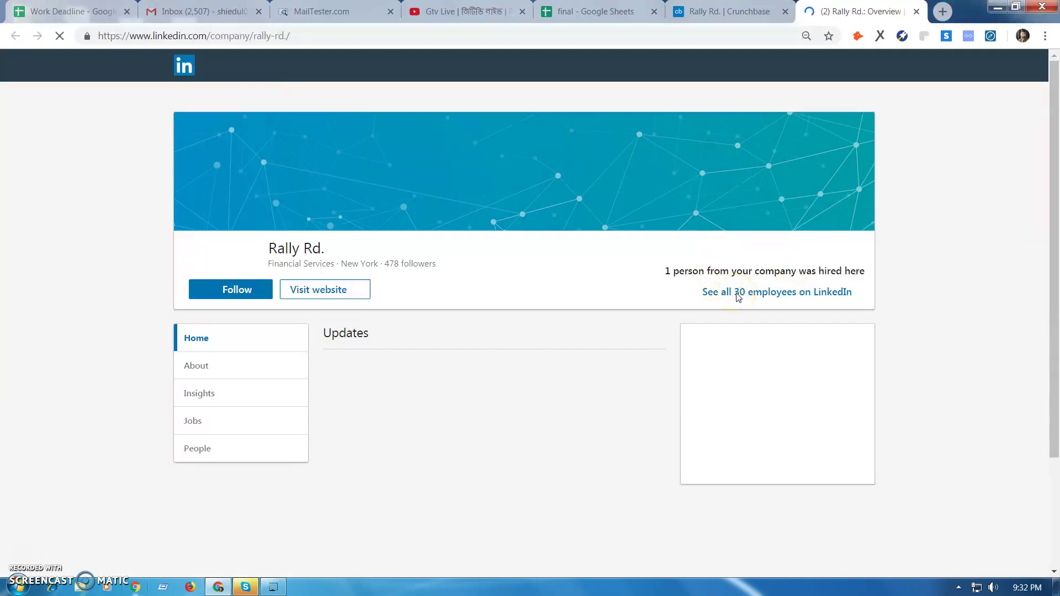
{"action": "left_click", "coordinate": [739, 293]}
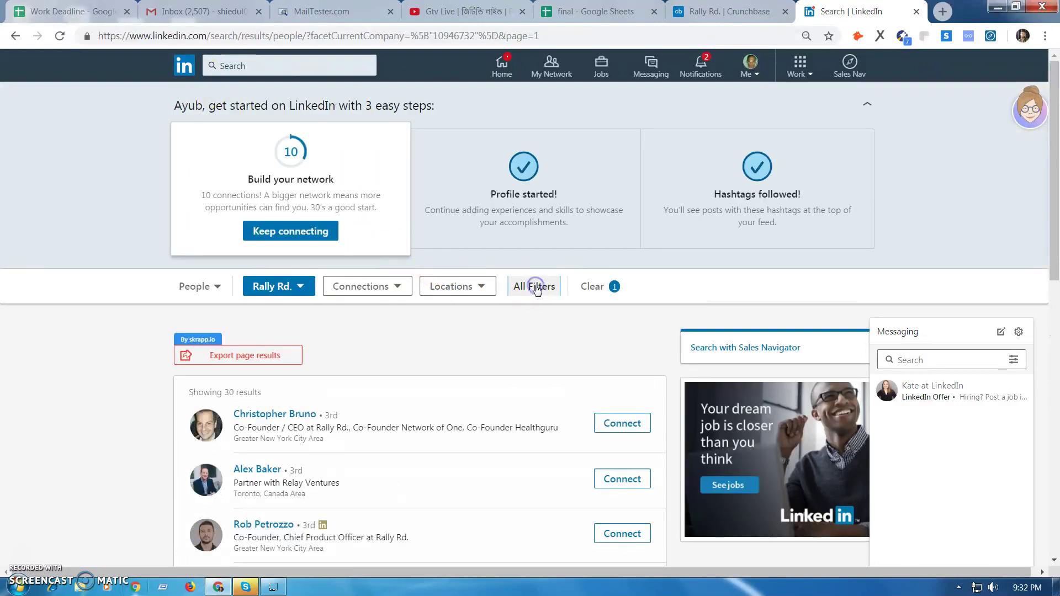
{"action": "left_click", "coordinate": [523, 293]}
Filter Rally Rd.'s employees by the title Marketing and continue the search in Sales Navigator.
{"action": "scroll", "coordinate": [272, 390], "scroll_direction": "down", "scroll_amount": 5}
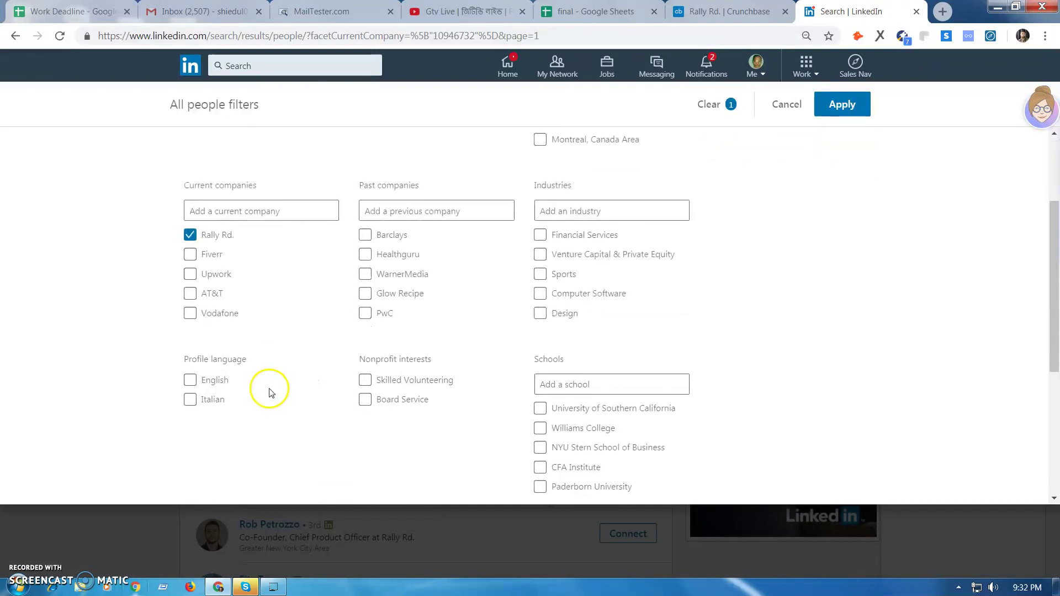
{"action": "scroll", "coordinate": [236, 437], "scroll_direction": "down", "scroll_amount": 1}
{"action": "left_click", "coordinate": [222, 417]}
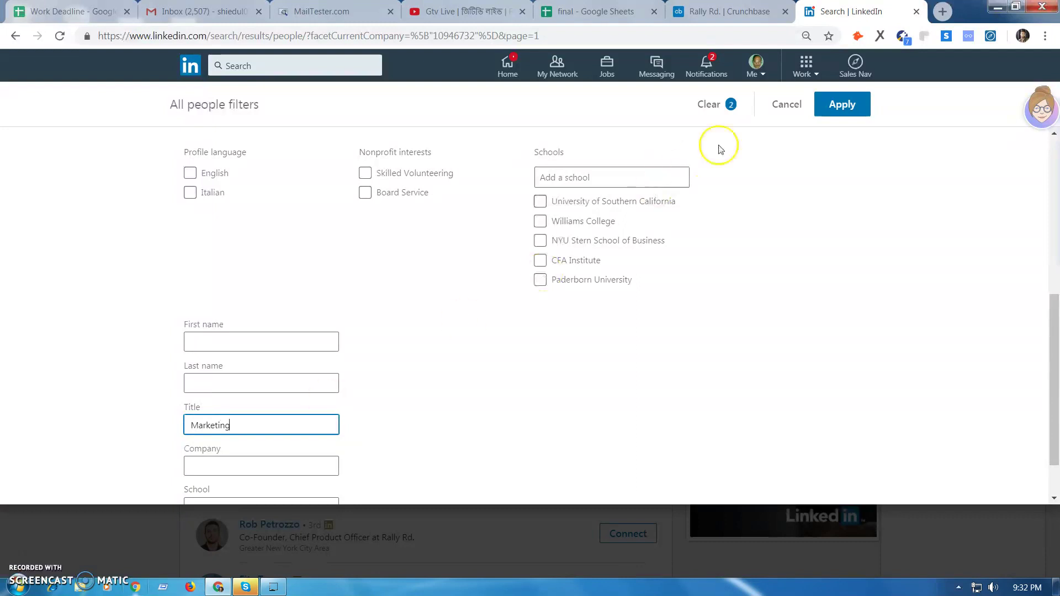
{"action": "left_click", "coordinate": [839, 112]}
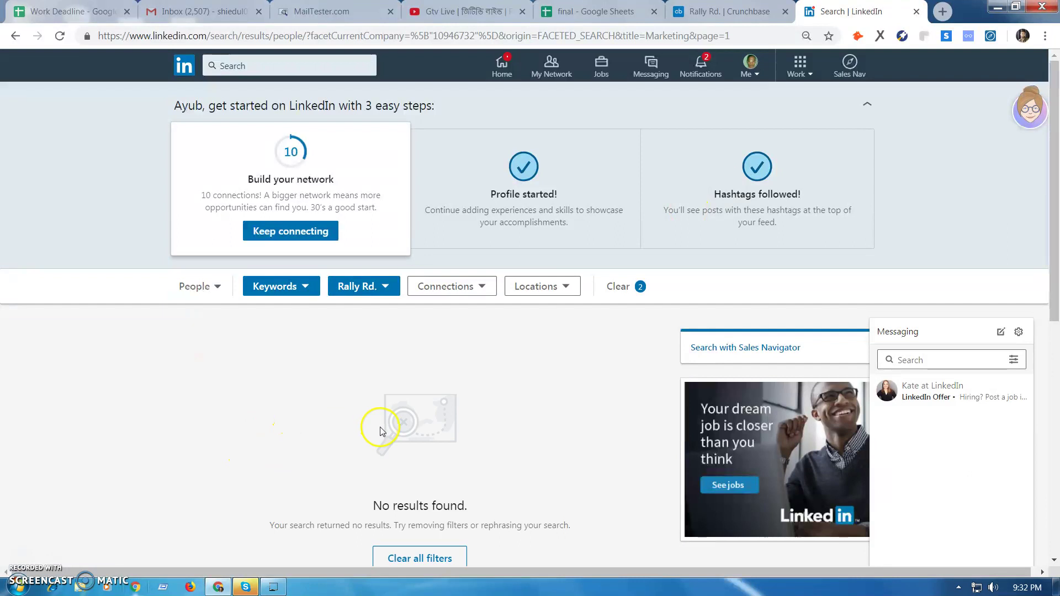
{"action": "scroll", "coordinate": [622, 366], "scroll_direction": "down", "scroll_amount": 5}
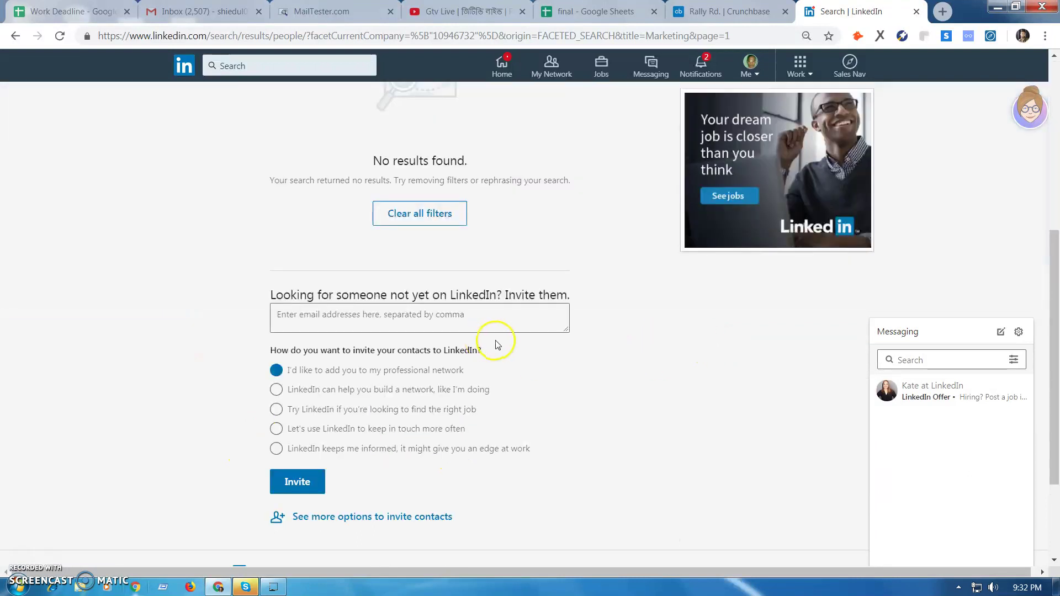
{"action": "scroll", "coordinate": [495, 344], "scroll_direction": "up", "scroll_amount": 5}
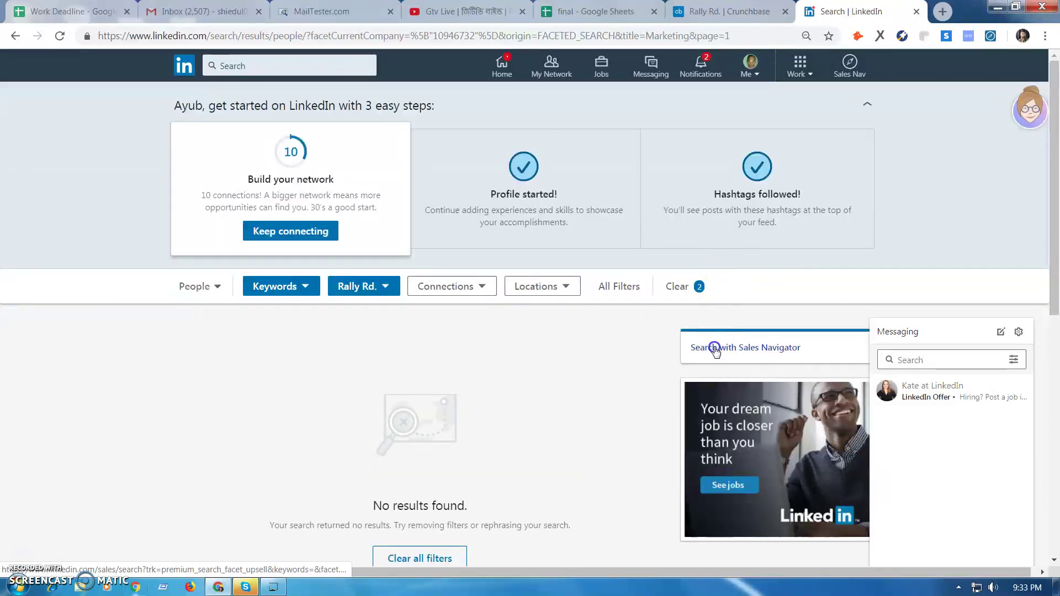
{"action": "left_click", "coordinate": [715, 348]}
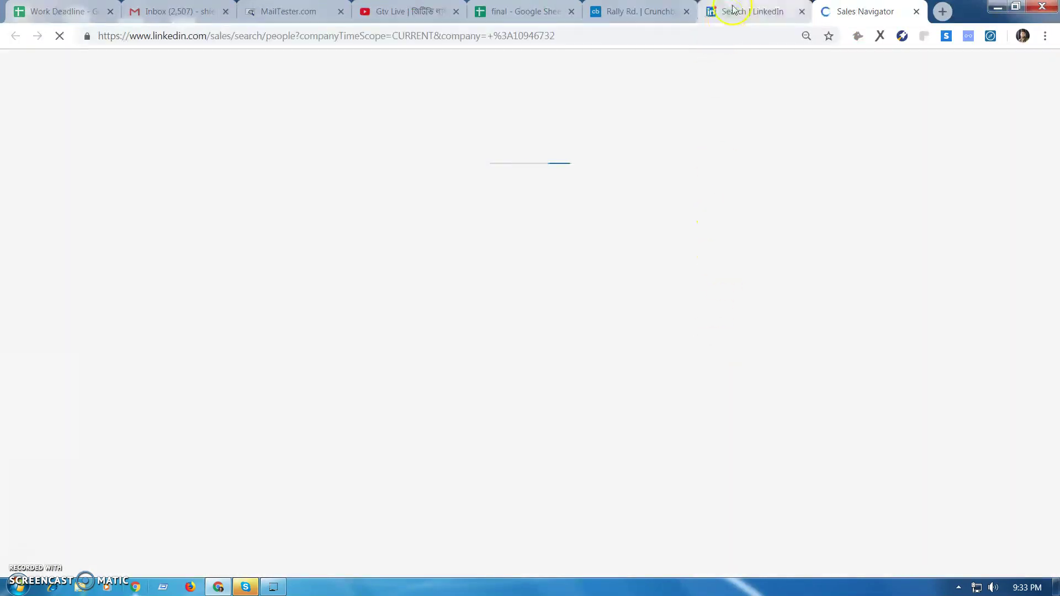
Add a Marketing title filter to Sales Navigator's Rally Rd. lead search, which returns no results.
{"action": "left_click", "coordinate": [749, 11]}
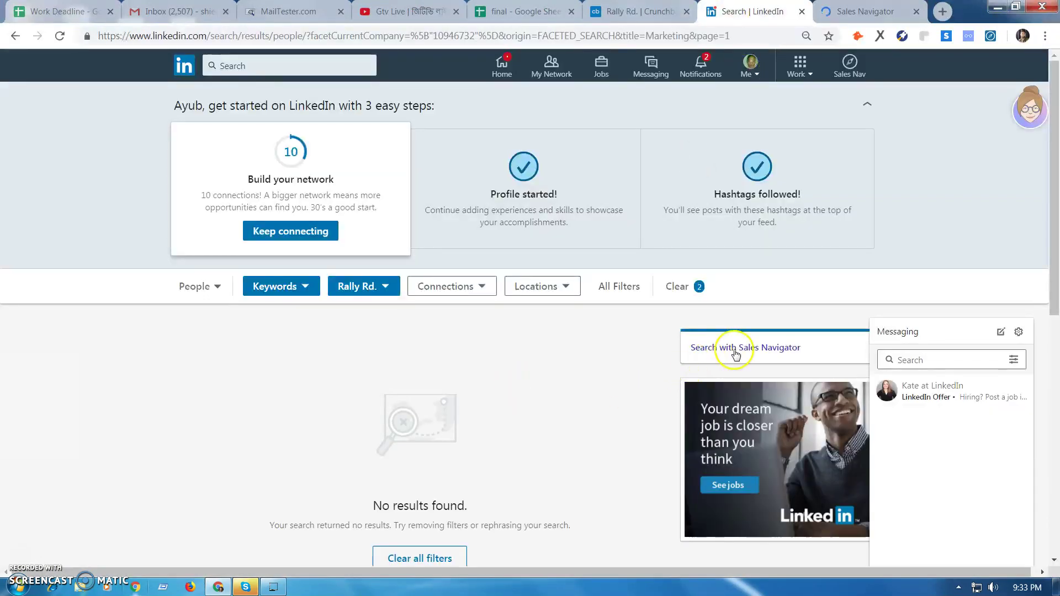
{"action": "left_click", "coordinate": [899, 10]}
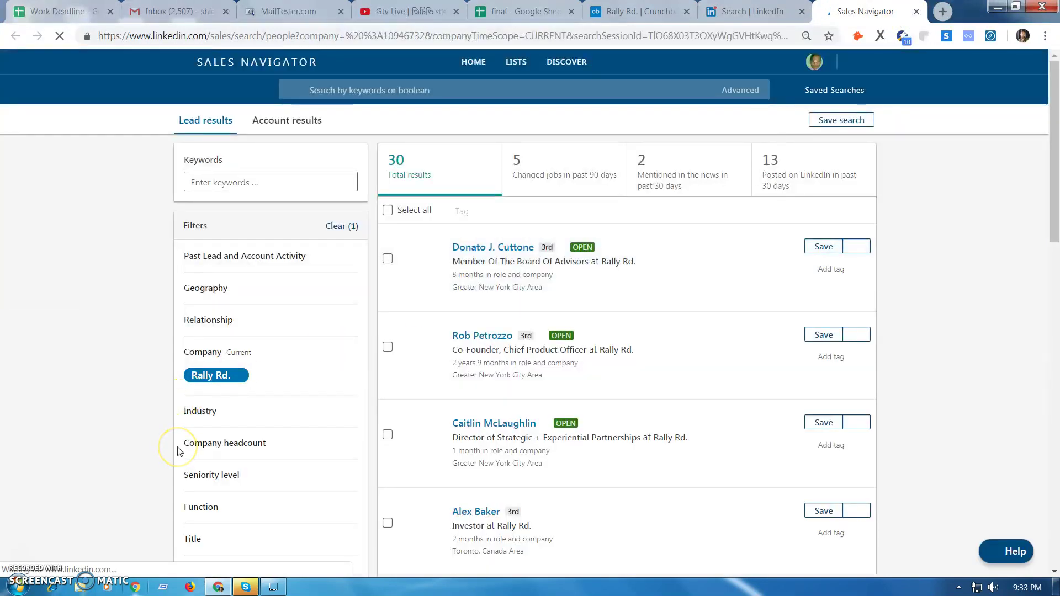
{"action": "scroll", "coordinate": [183, 448], "scroll_direction": "down", "scroll_amount": 2}
{"action": "scroll", "coordinate": [199, 403], "scroll_direction": "down", "scroll_amount": 1}
{"action": "scroll", "coordinate": [205, 342], "scroll_direction": "up", "scroll_amount": 1}
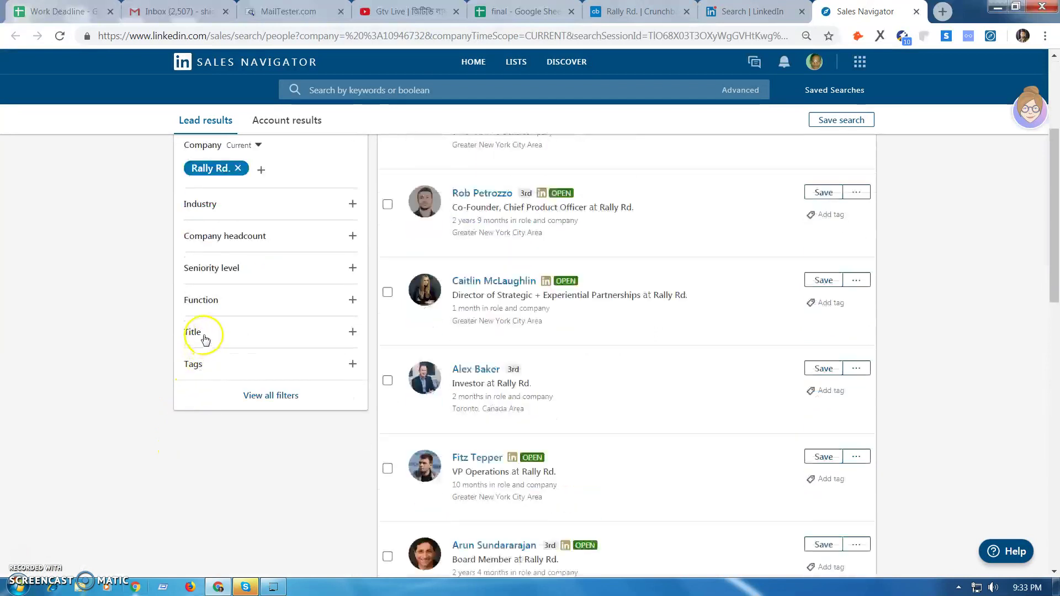
{"action": "left_click", "coordinate": [205, 332]}
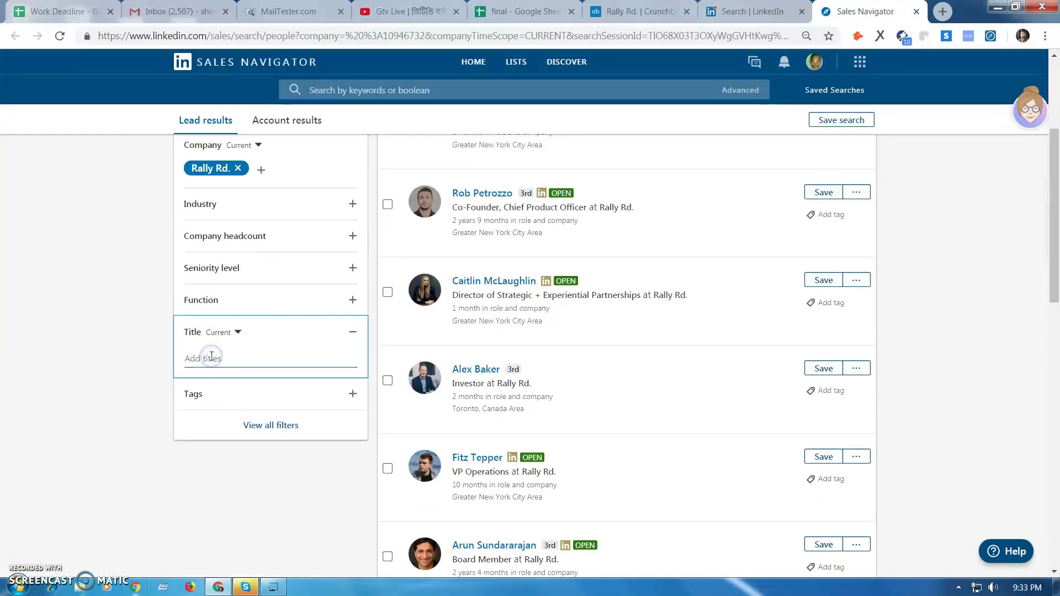
{"action": "type", "text": "Marketing"}
{"action": "key", "text": "Return"}
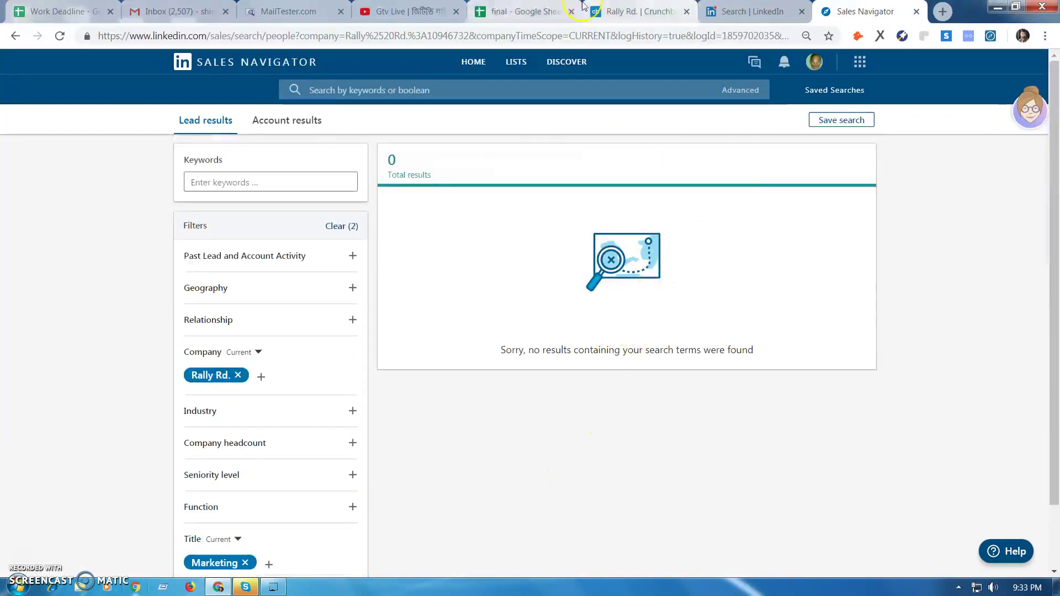
{"action": "left_click", "coordinate": [524, 11]}
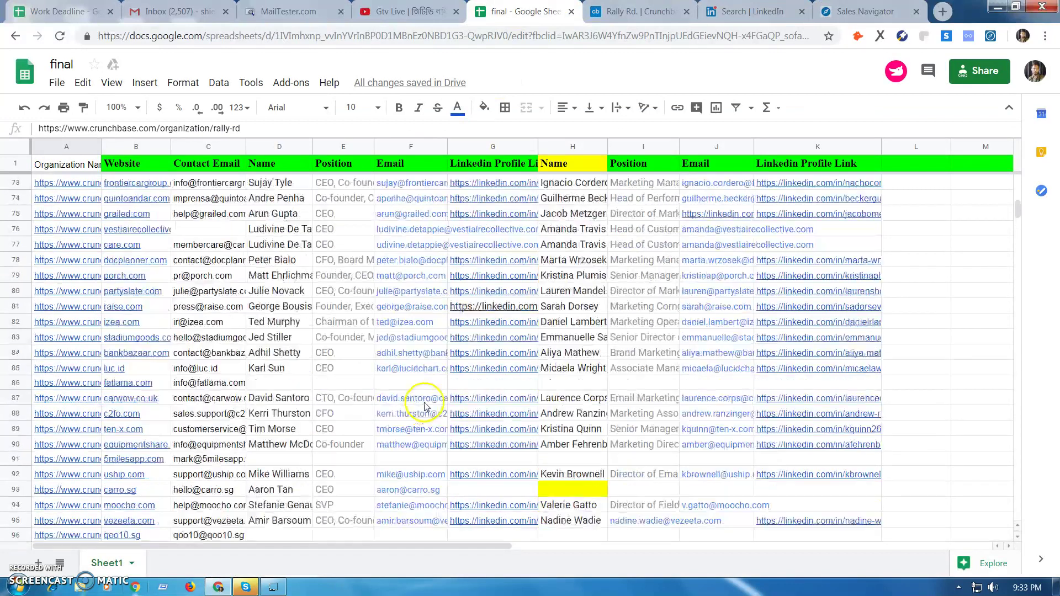
{"action": "scroll", "coordinate": [423, 408], "scroll_direction": "up", "scroll_amount": 5}
{"action": "left_click", "coordinate": [643, 350]}
{"action": "scroll", "coordinate": [384, 362], "scroll_direction": "up", "scroll_amount": 4}
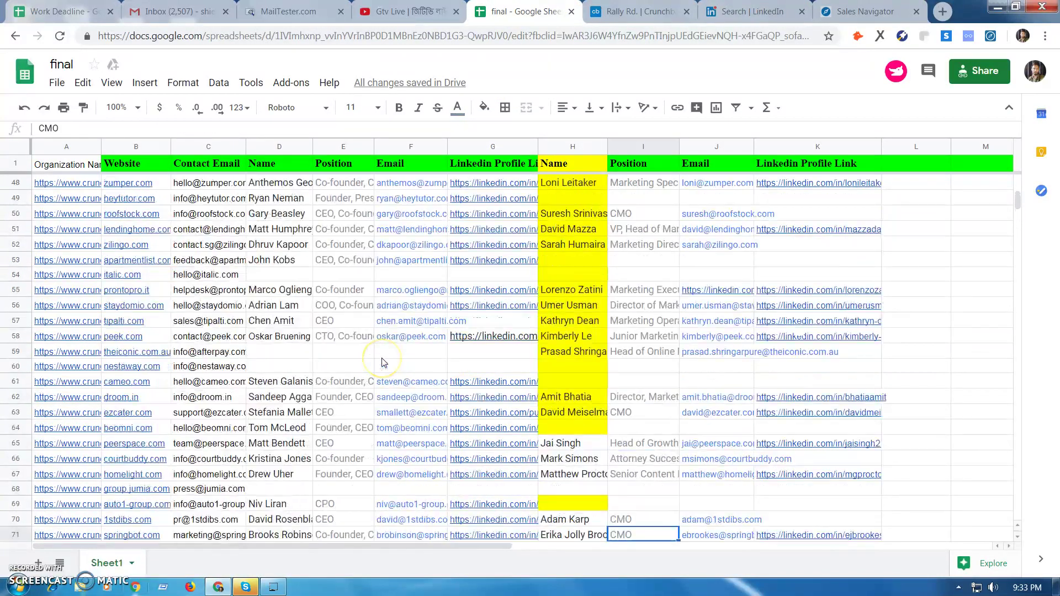
{"action": "scroll", "coordinate": [384, 362], "scroll_direction": "up", "scroll_amount": 5}
{"action": "left_click", "coordinate": [268, 290]}
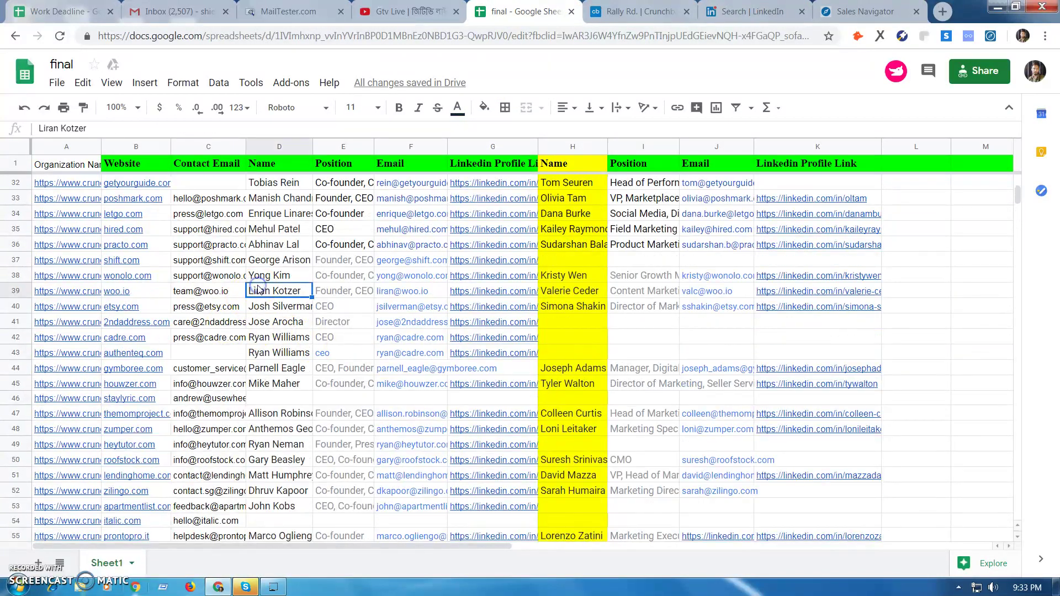
{"action": "scroll", "coordinate": [279, 307], "scroll_direction": "up", "scroll_amount": 7}
{"action": "scroll", "coordinate": [287, 320], "scroll_direction": "up", "scroll_amount": 2}
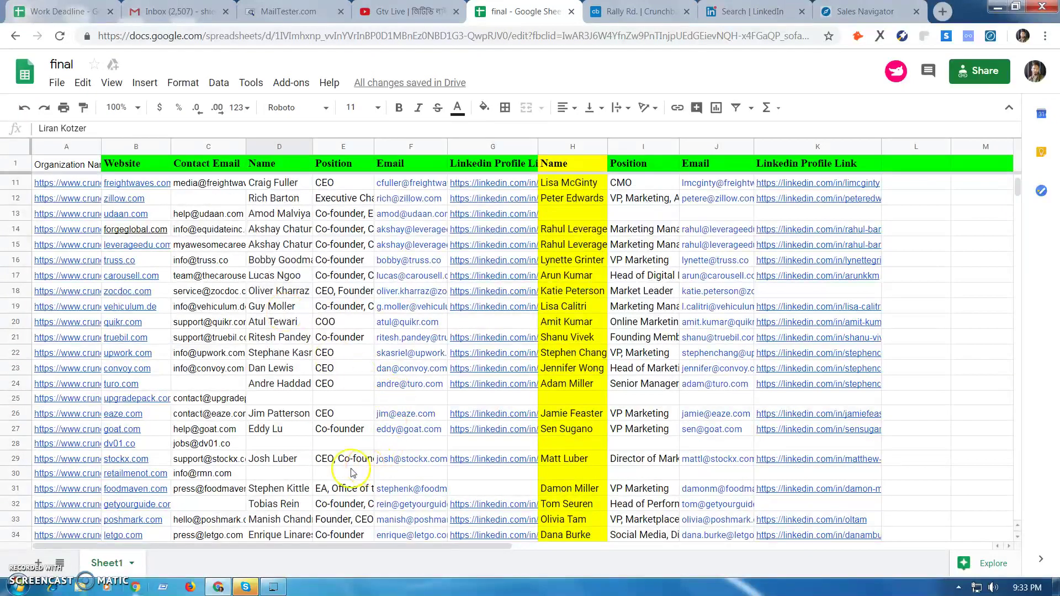
{"action": "left_click", "coordinate": [328, 470]}
{"action": "left_click", "coordinate": [403, 385]}
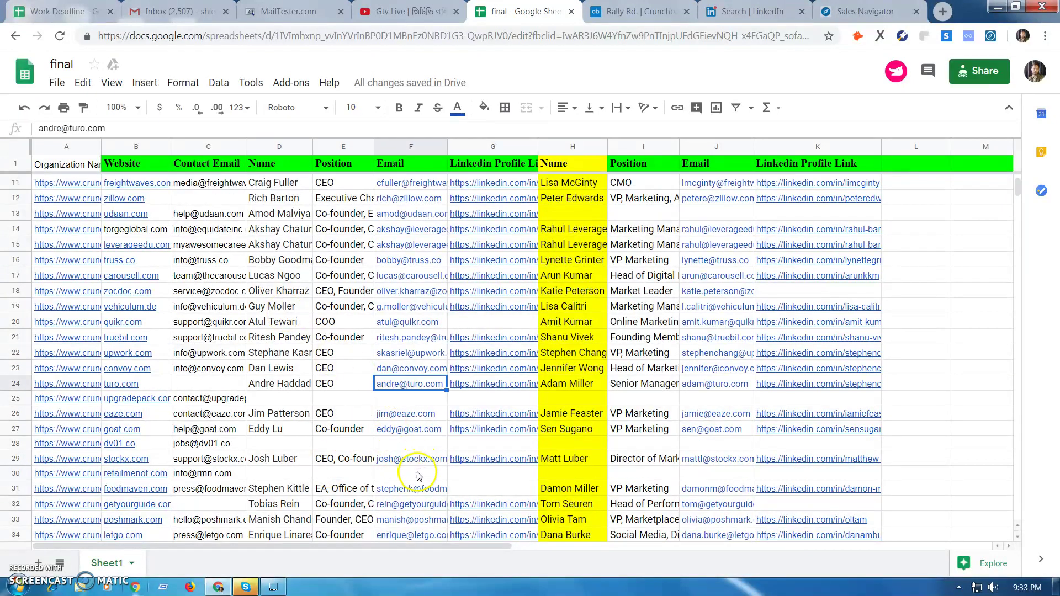
{"action": "left_click", "coordinate": [414, 490]}
{"action": "scroll", "coordinate": [416, 494], "scroll_direction": "down", "scroll_amount": 2}
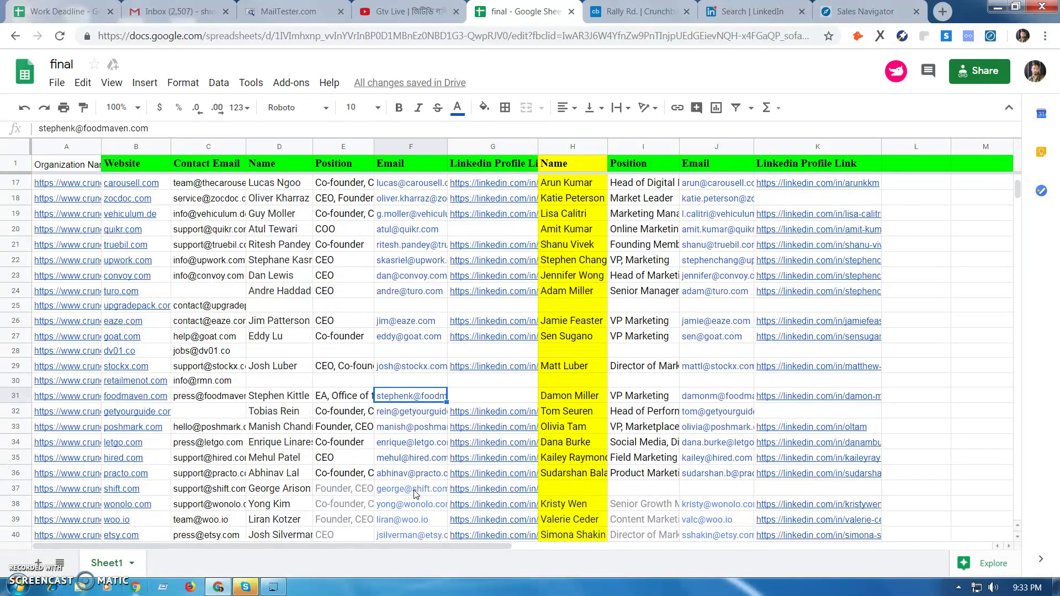
{"action": "scroll", "coordinate": [416, 492], "scroll_direction": "down", "scroll_amount": 2}
{"action": "scroll", "coordinate": [359, 476], "scroll_direction": "down", "scroll_amount": 2}
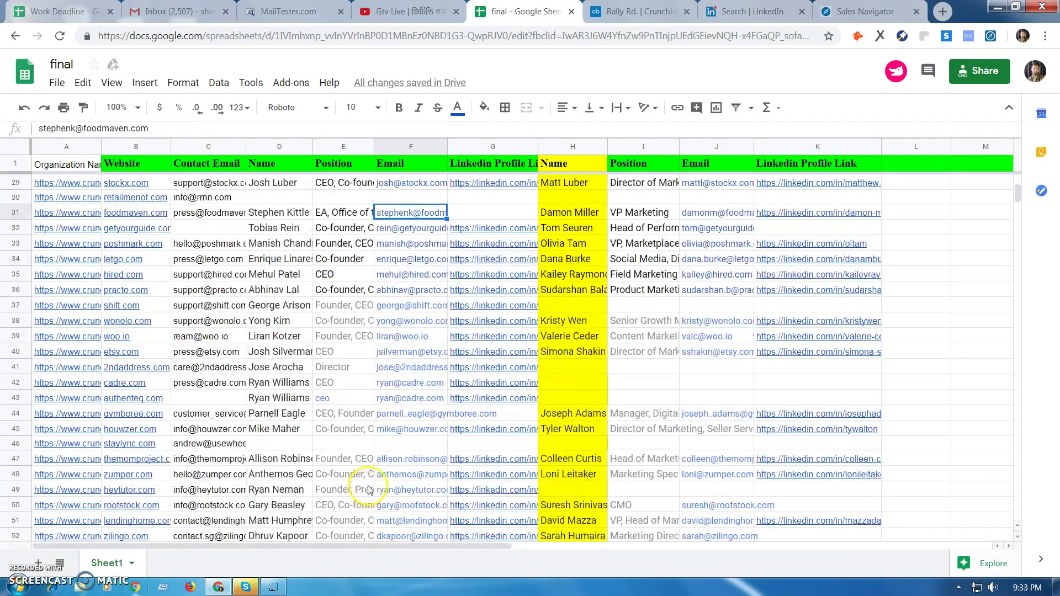
{"action": "left_click", "coordinate": [570, 367]}
{"action": "left_click", "coordinate": [359, 368]}
{"action": "left_click", "coordinate": [347, 382]}
{"action": "left_click", "coordinate": [356, 314]}
{"action": "left_click", "coordinate": [358, 276]}
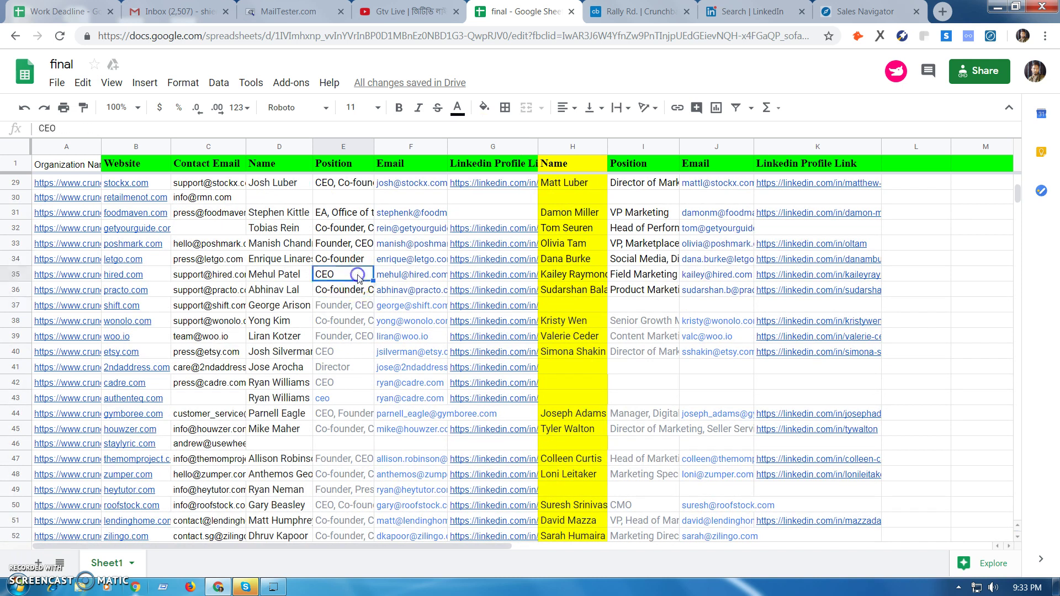
{"action": "scroll", "coordinate": [376, 283], "scroll_direction": "up", "scroll_amount": 5}
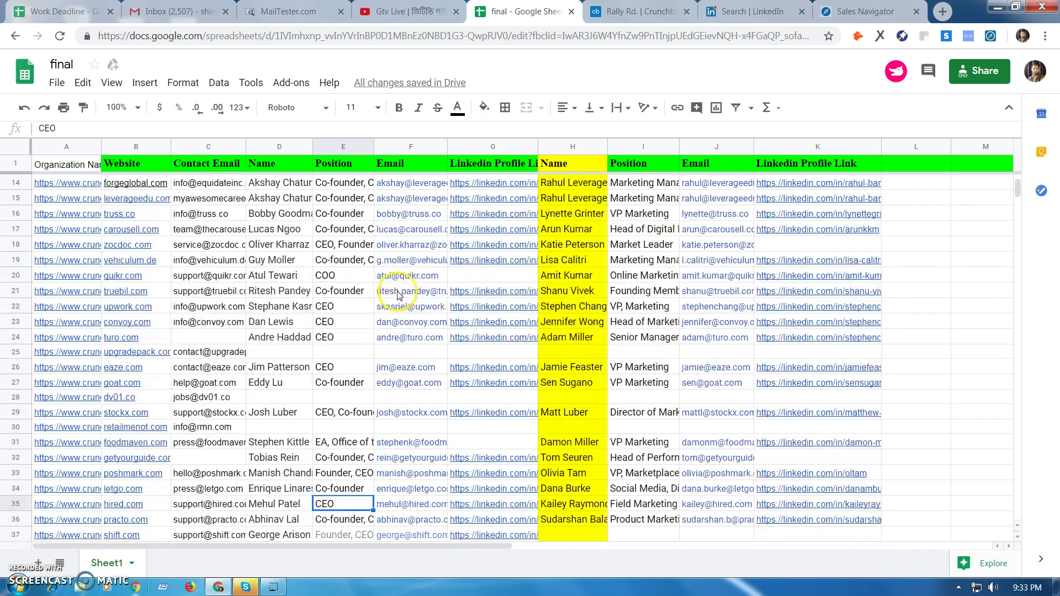
{"action": "scroll", "coordinate": [646, 331], "scroll_direction": "up", "scroll_amount": 2}
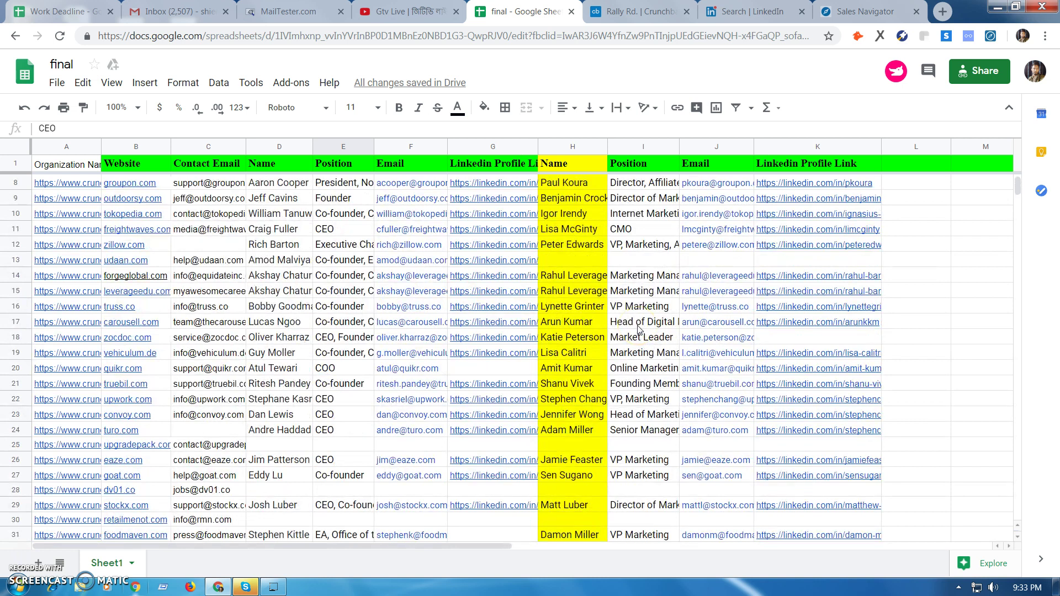
{"action": "left_click", "coordinate": [213, 263]}
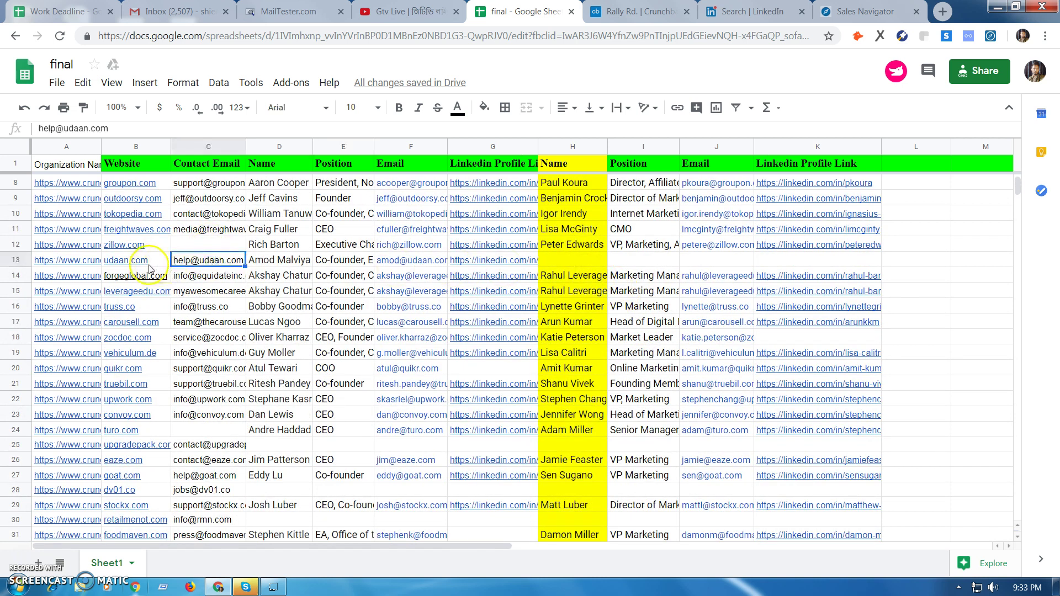
{"action": "left_click", "coordinate": [145, 264]}
{"action": "left_click", "coordinate": [391, 263]}
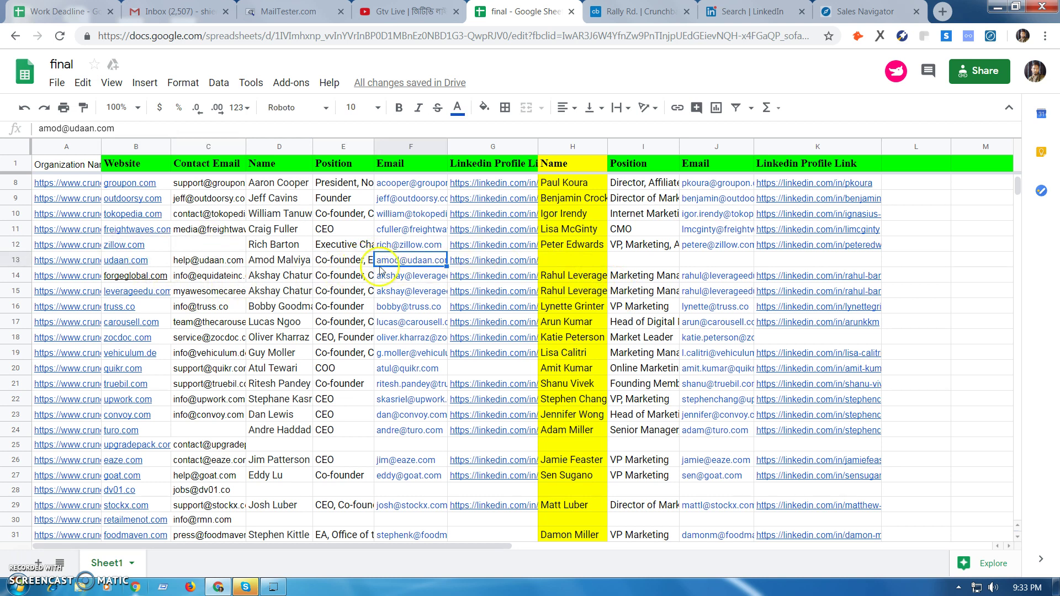
{"action": "left_click", "coordinate": [90, 260]}
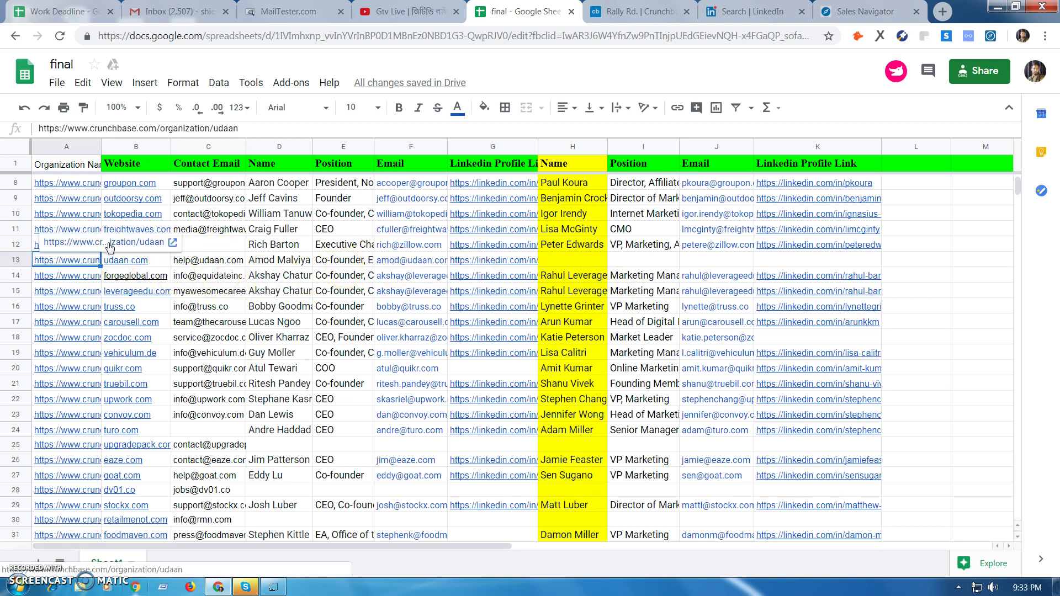
{"action": "left_click", "coordinate": [106, 242]}
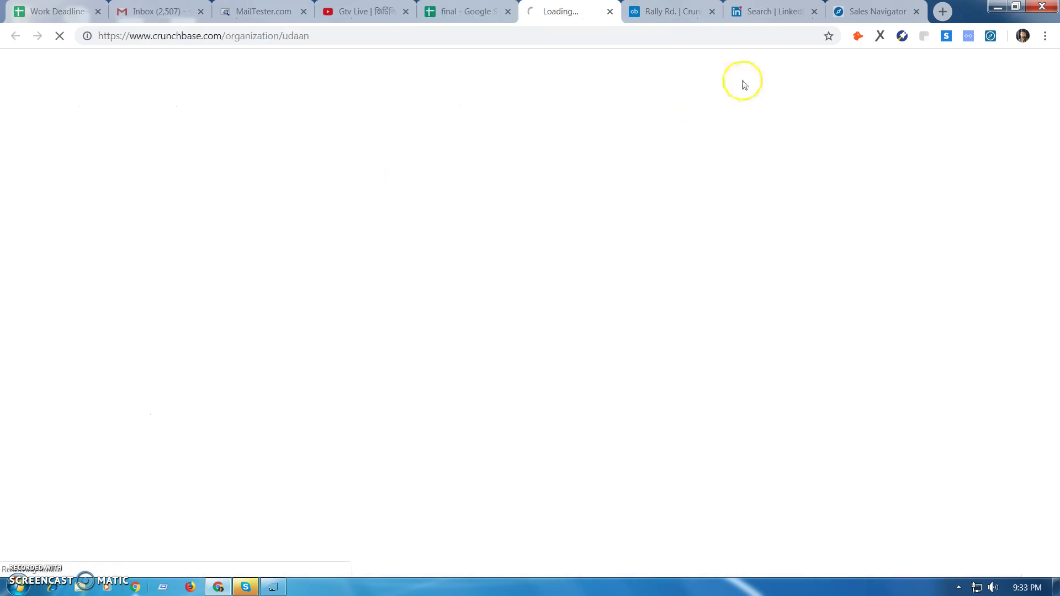
Close the leftover Rally Rd., LinkedIn search and Sales Navigator tabs, then open Udaan's LinkedIn page.
{"action": "left_click", "coordinate": [711, 11]}
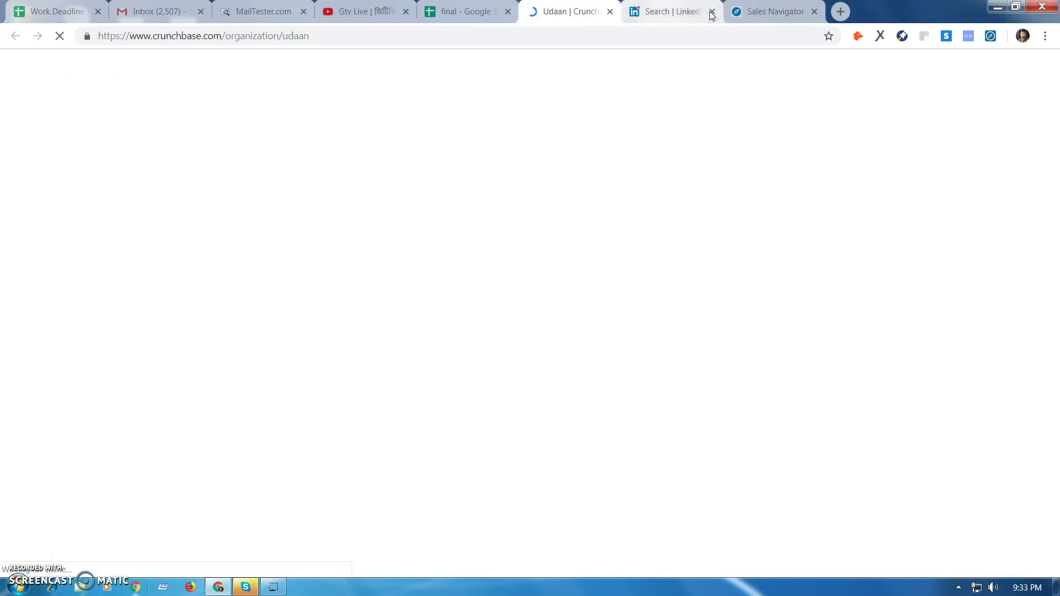
{"action": "left_click", "coordinate": [713, 12]}
{"action": "left_click", "coordinate": [713, 11]}
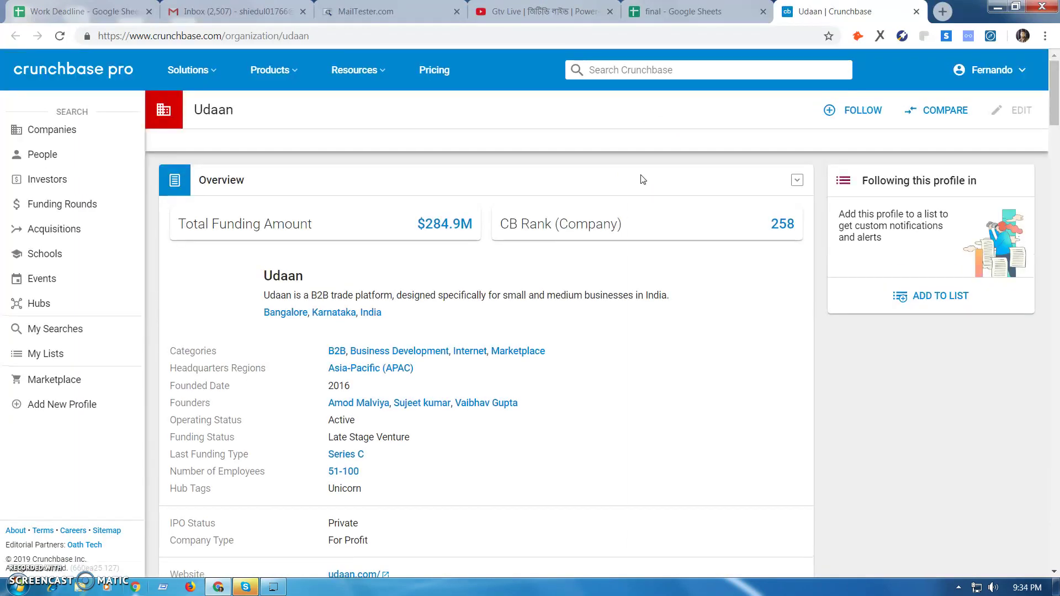
{"action": "scroll", "coordinate": [489, 332], "scroll_direction": "down", "scroll_amount": 3}
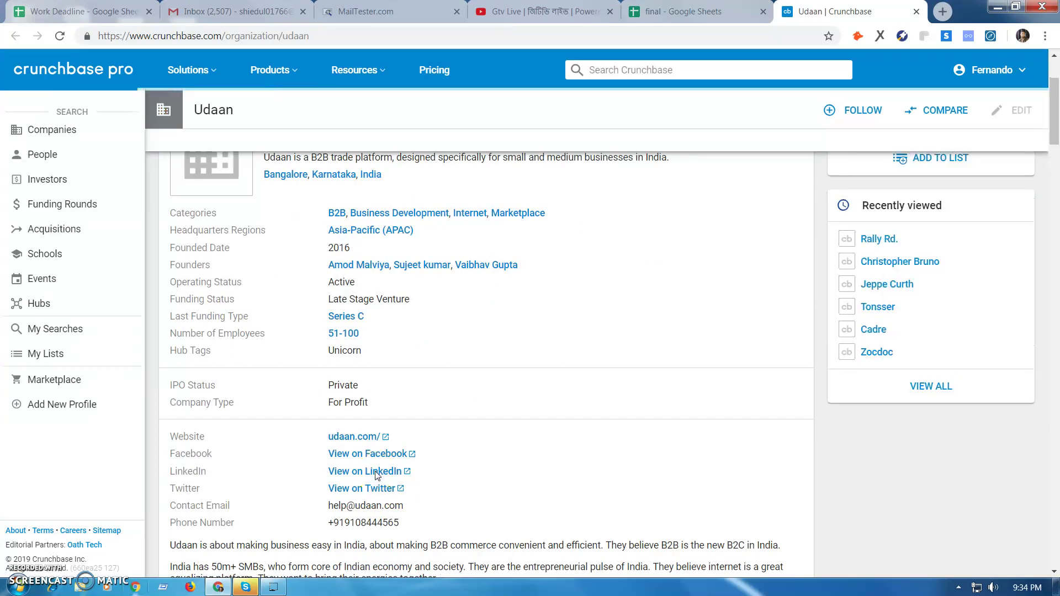
{"action": "left_click", "coordinate": [375, 474]}
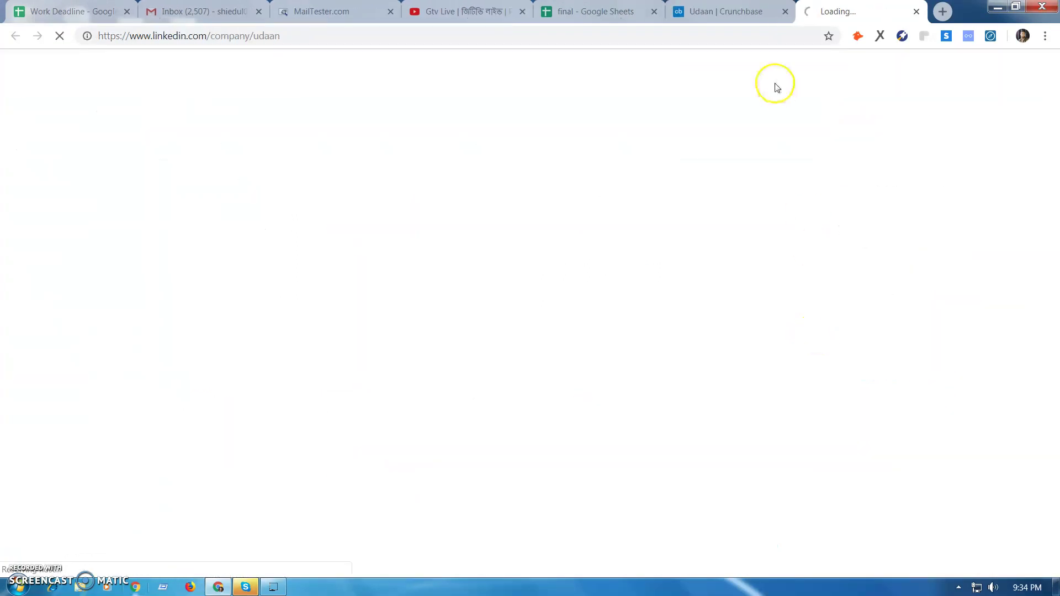
Check Udaan's first-contact position and empty second-contact cell, then run its employee search in Sales Navigator.
{"action": "left_click", "coordinate": [786, 12]}
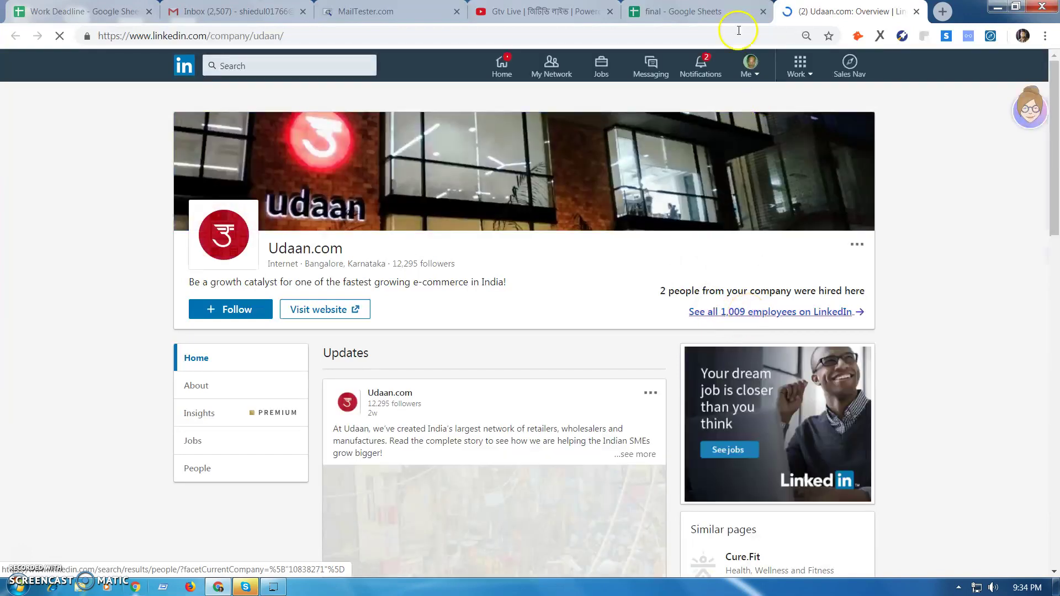
{"action": "left_click", "coordinate": [714, 6]}
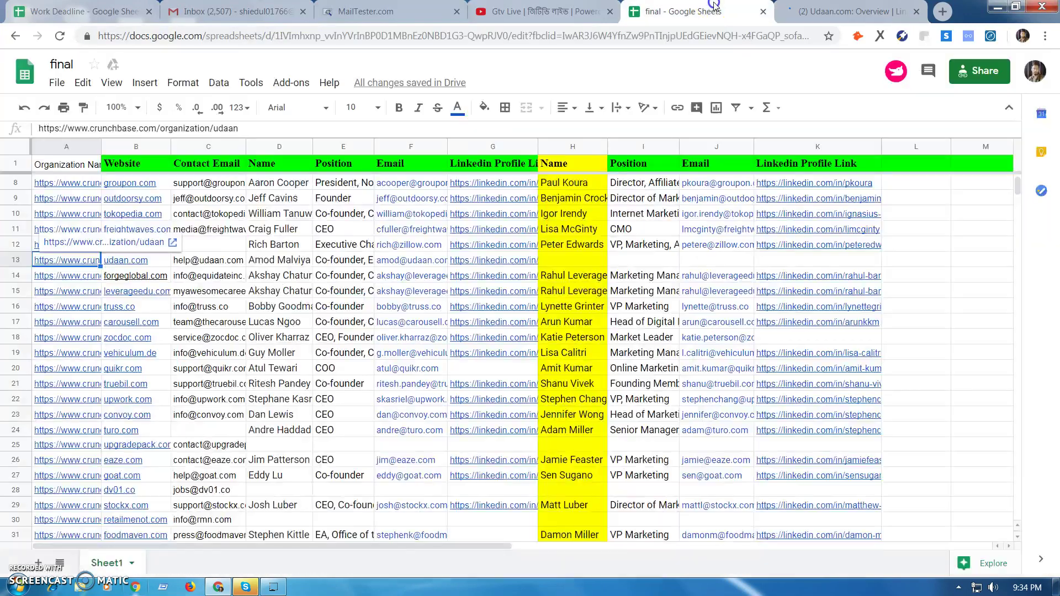
{"action": "left_click", "coordinate": [344, 263]}
{"action": "left_click", "coordinate": [630, 248]}
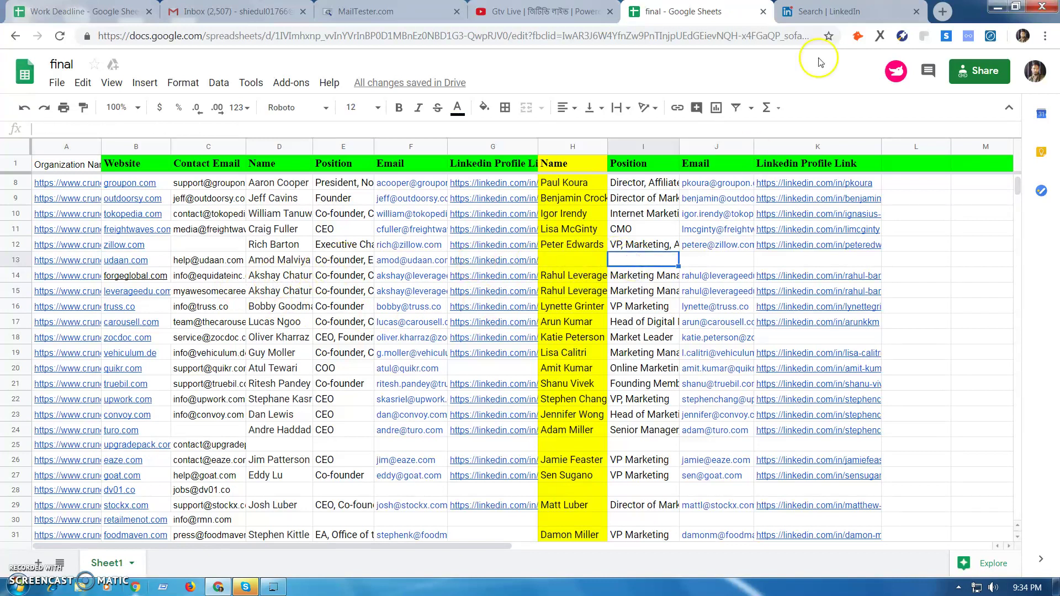
{"action": "left_click", "coordinate": [828, 11]}
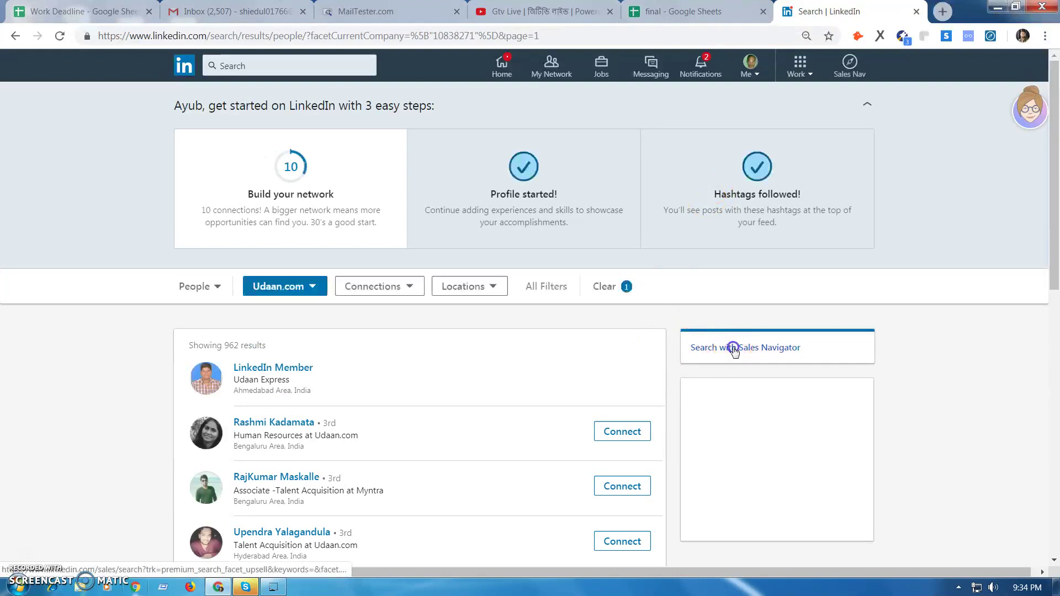
{"action": "left_click", "coordinate": [734, 349]}
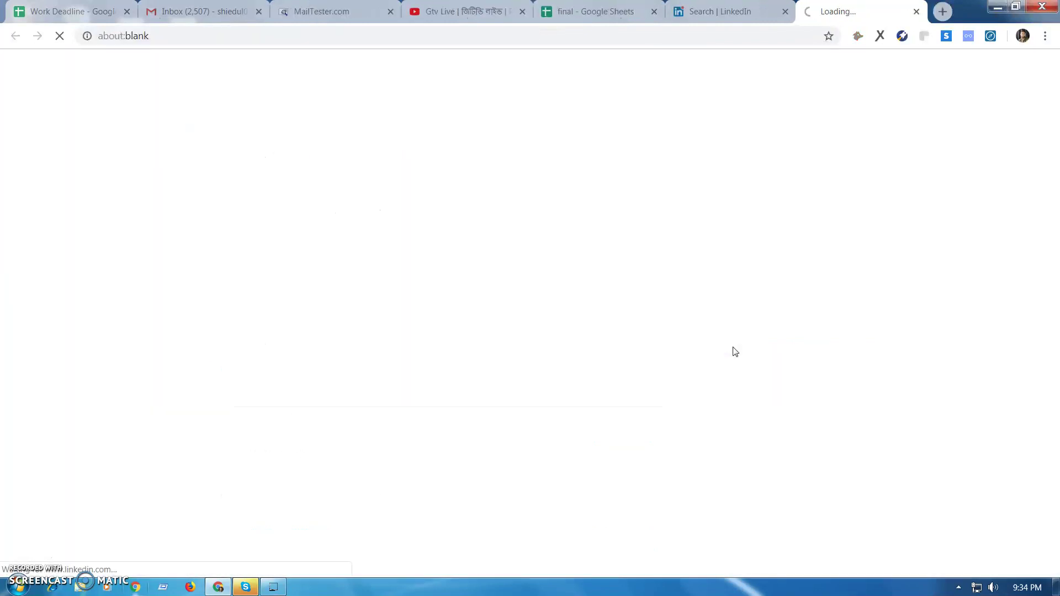
Close the old search tab and add Marketing as a Title filter for Udaan.com leads.
{"action": "left_click", "coordinate": [785, 11]}
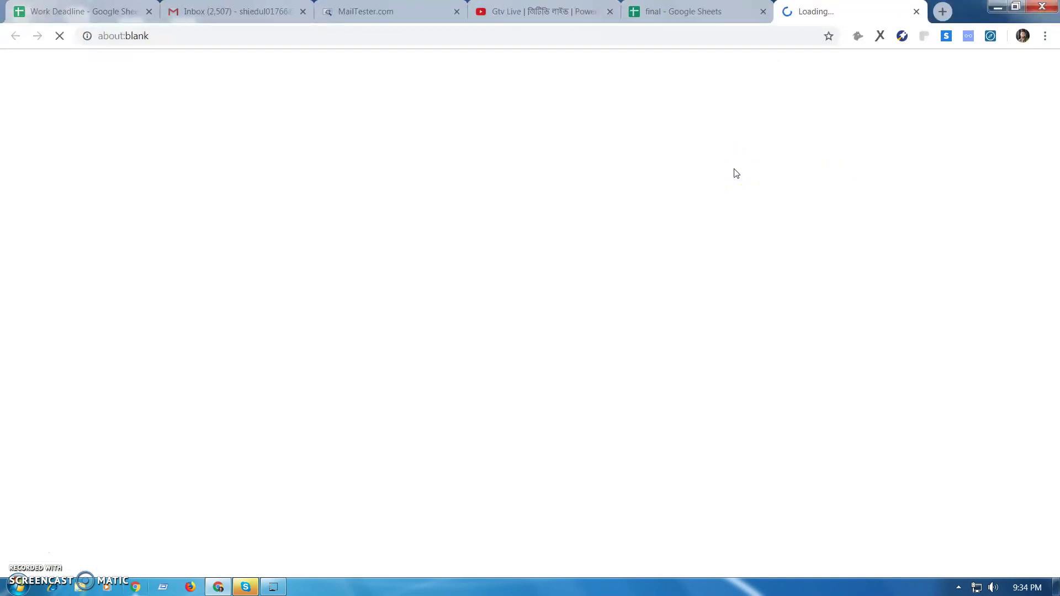
{"action": "left_click", "coordinate": [486, 310]}
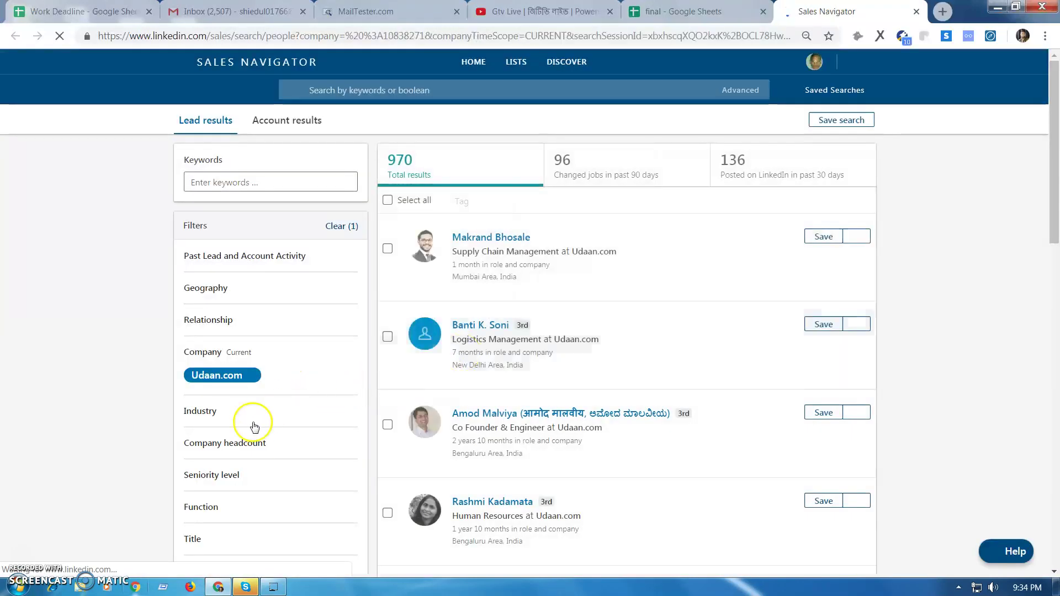
{"action": "scroll", "coordinate": [254, 426], "scroll_direction": "down", "scroll_amount": 3}
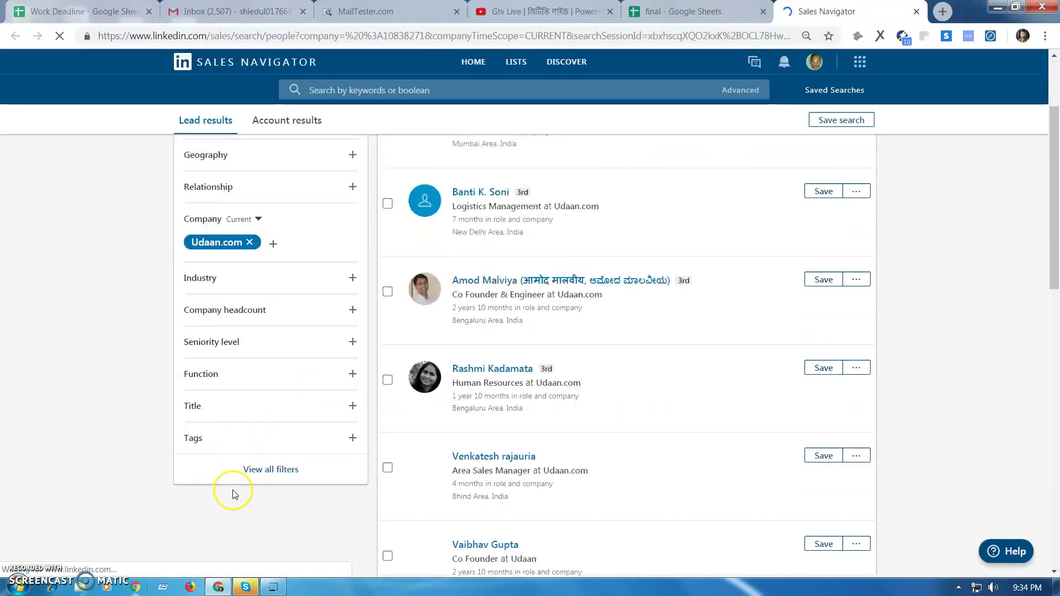
{"action": "left_click", "coordinate": [223, 409]}
{"action": "left_click", "coordinate": [211, 427]}
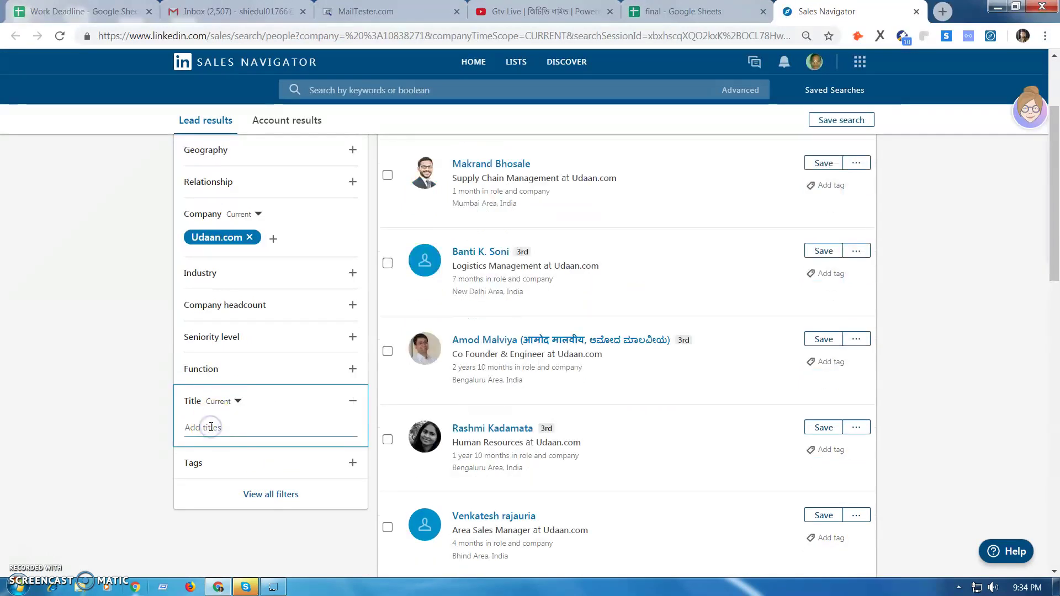
{"action": "type", "text": "Marketing"}
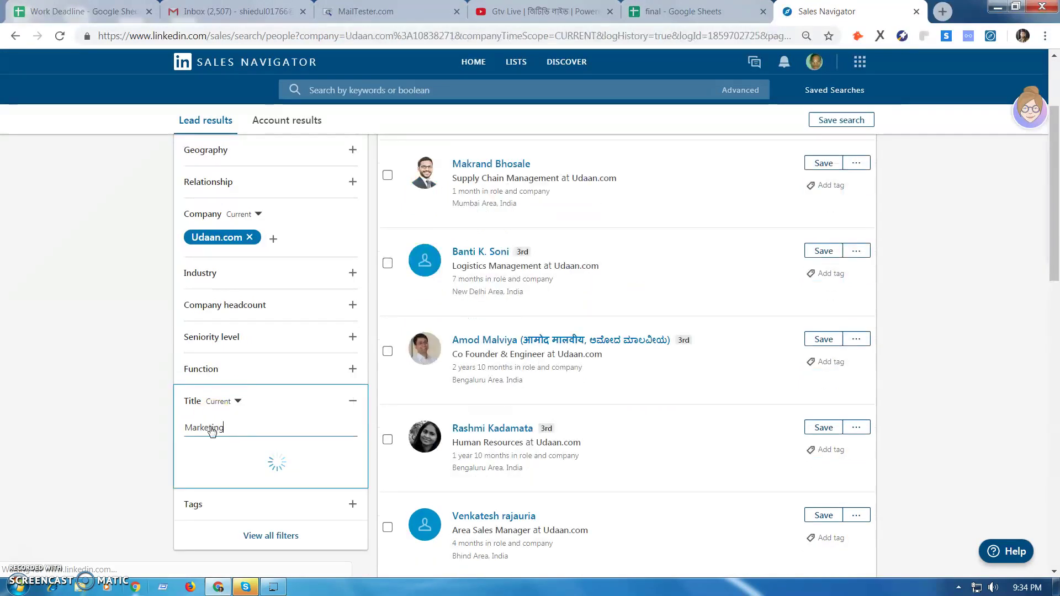
{"action": "key", "text": "Return"}
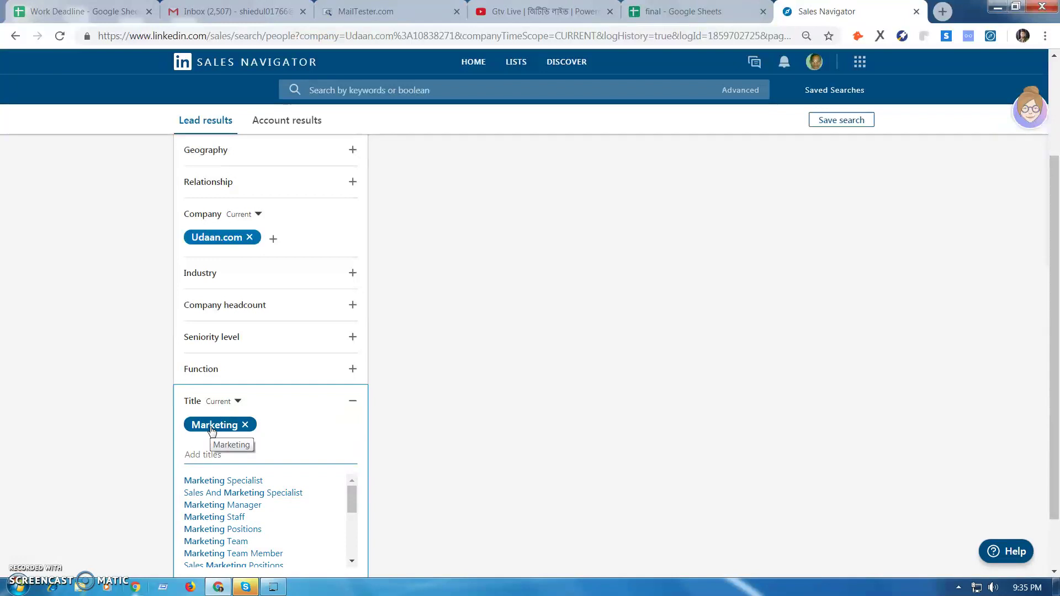
Review the 34 Marketing-titled Udaan.com leads, then return to the final spreadsheet.
{"action": "left_click", "coordinate": [217, 421]}
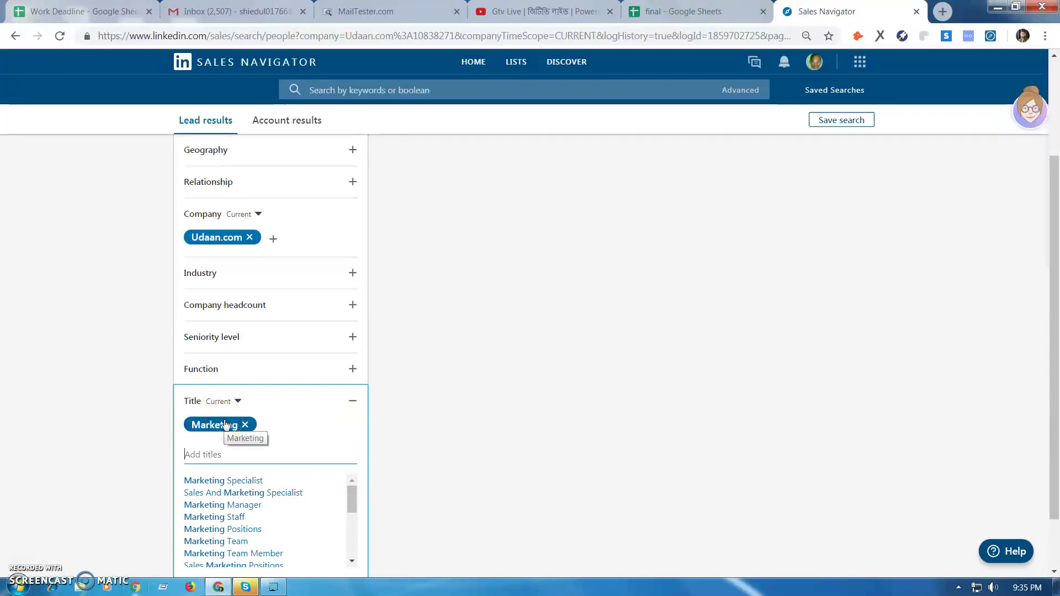
{"action": "left_click", "coordinate": [543, 396]}
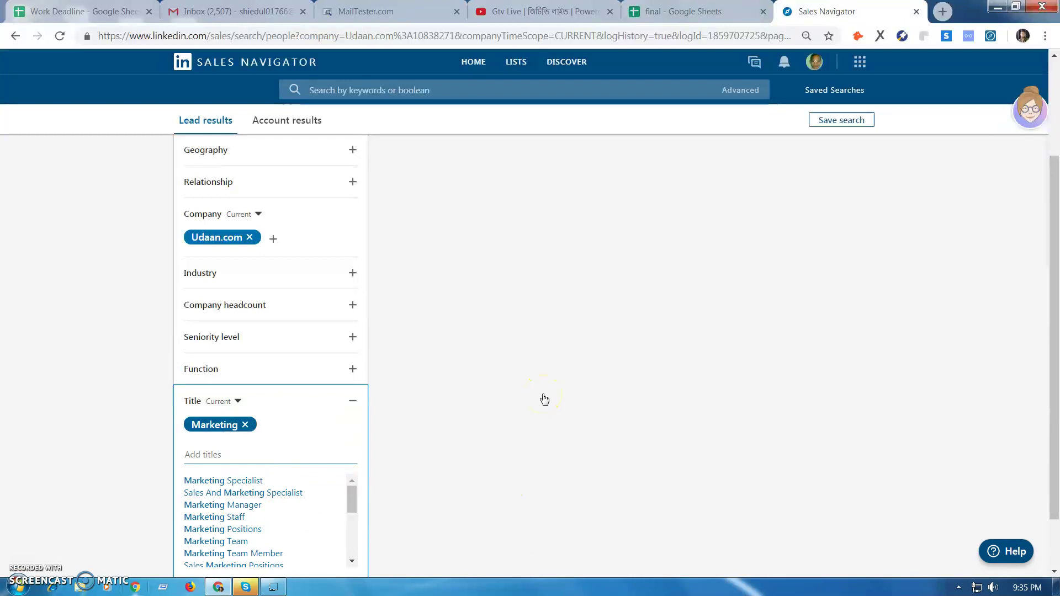
{"action": "left_click", "coordinate": [65, 428]}
{"action": "left_click", "coordinate": [558, 349]}
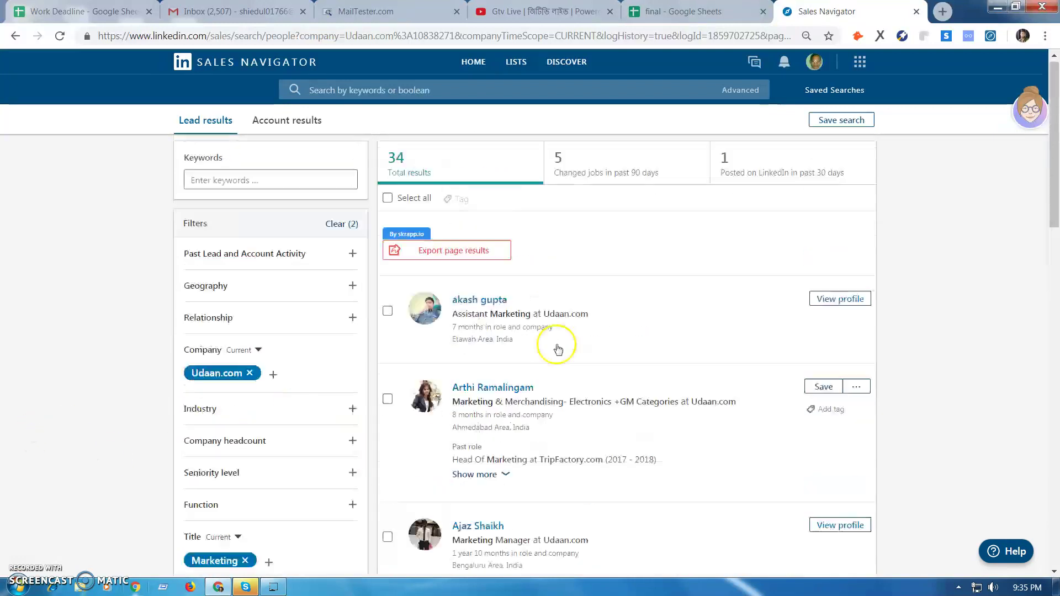
{"action": "scroll", "coordinate": [587, 356], "scroll_direction": "down", "scroll_amount": 1}
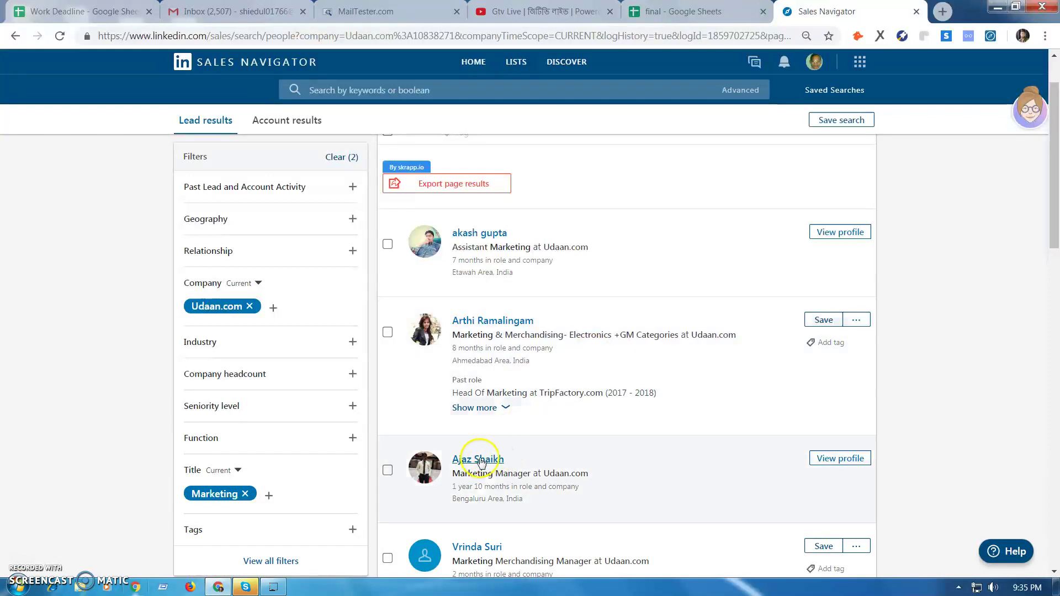
{"action": "scroll", "coordinate": [563, 471], "scroll_direction": "down", "scroll_amount": 2}
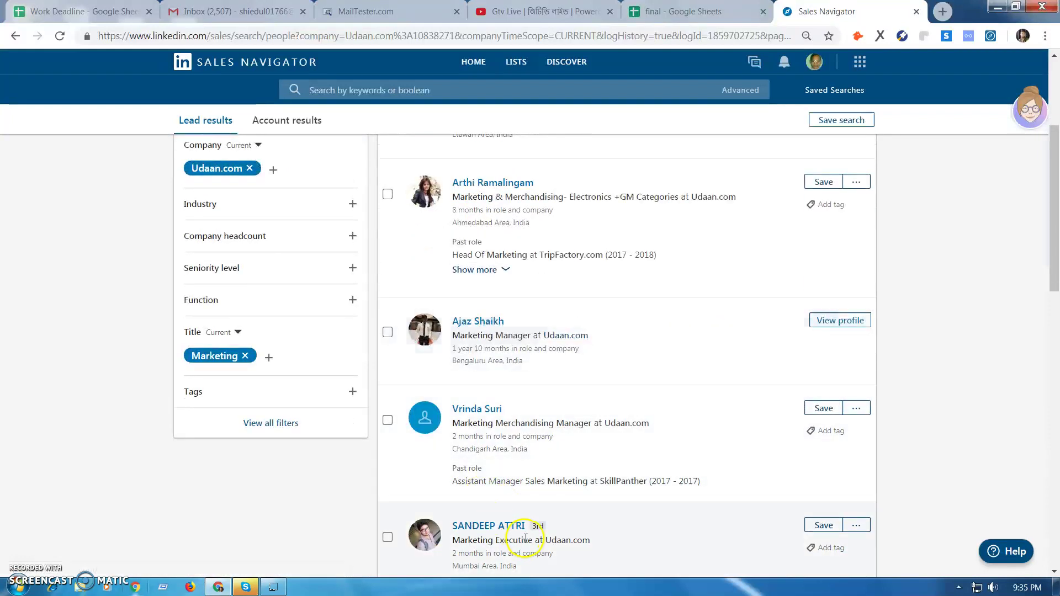
{"action": "scroll", "coordinate": [525, 539], "scroll_direction": "down", "scroll_amount": 2}
{"action": "scroll", "coordinate": [552, 366], "scroll_direction": "up", "scroll_amount": 3}
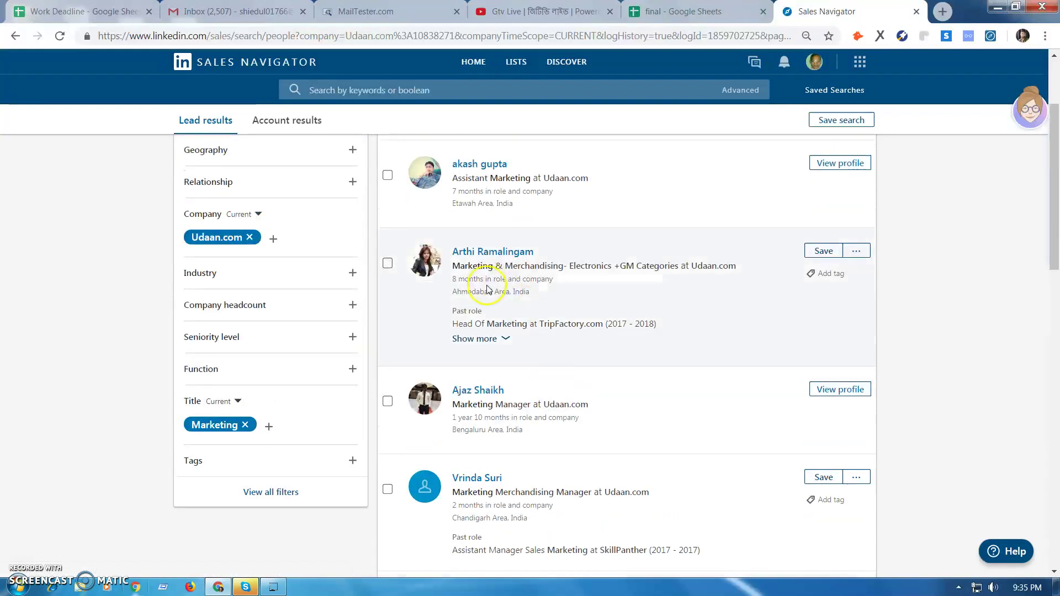
{"action": "scroll", "coordinate": [489, 290], "scroll_direction": "up", "scroll_amount": 2}
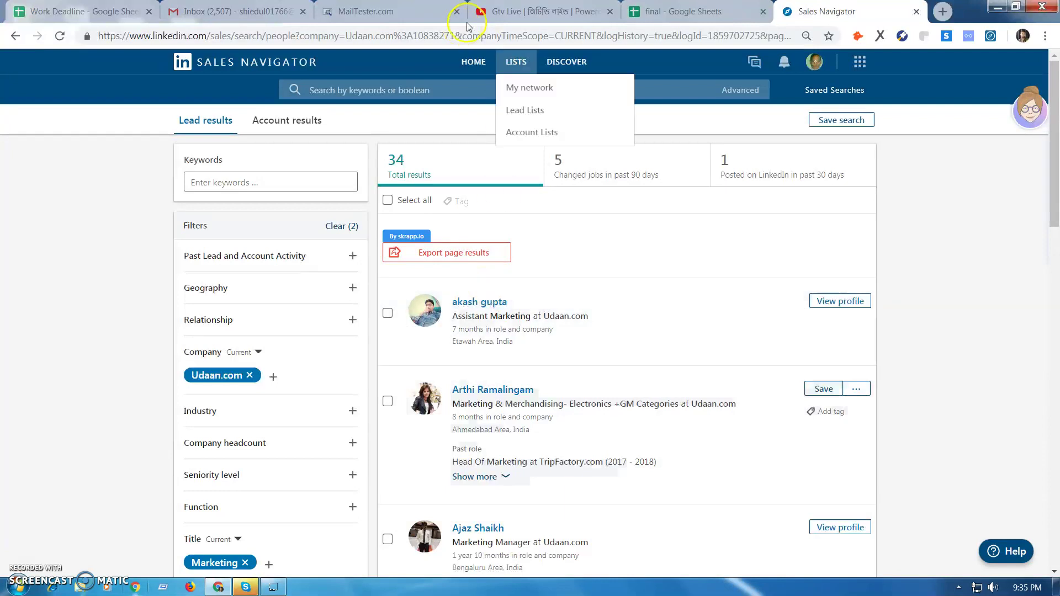
{"action": "left_click", "coordinate": [690, 12]}
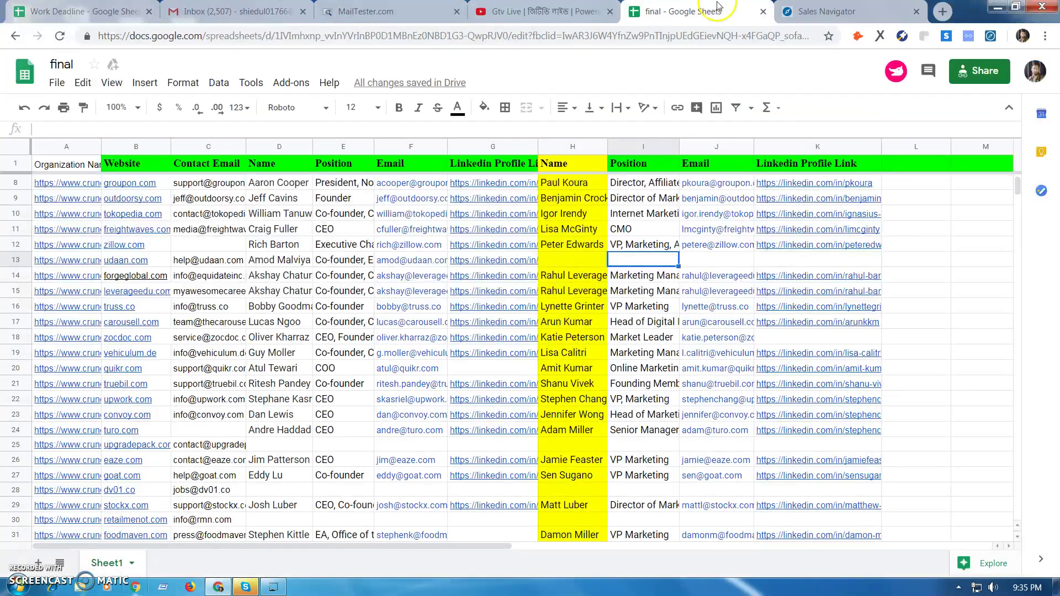
Review the Udaan.com row 13 first contact's name and email.
{"action": "left_click", "coordinate": [715, 259]}
{"action": "left_click", "coordinate": [399, 262]}
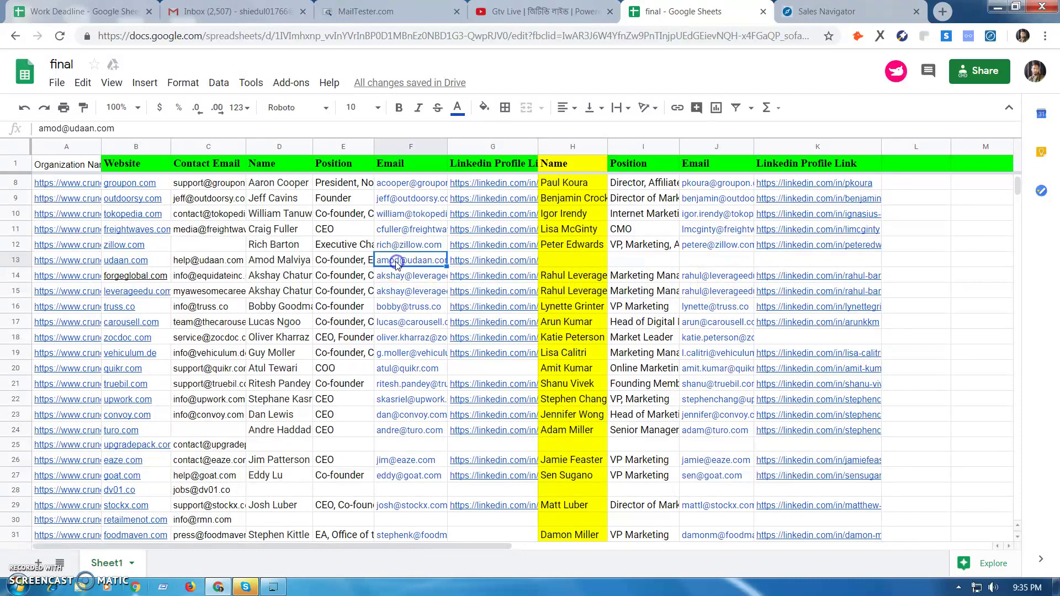
{"action": "left_click", "coordinate": [266, 262]}
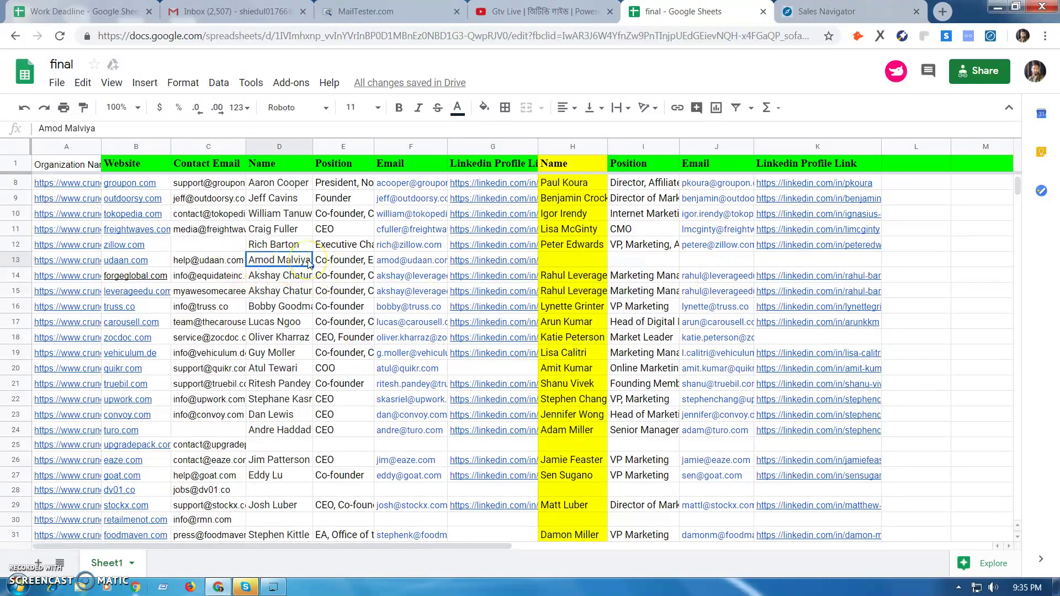
{"action": "left_click", "coordinate": [346, 262]}
{"action": "left_click", "coordinate": [395, 263]}
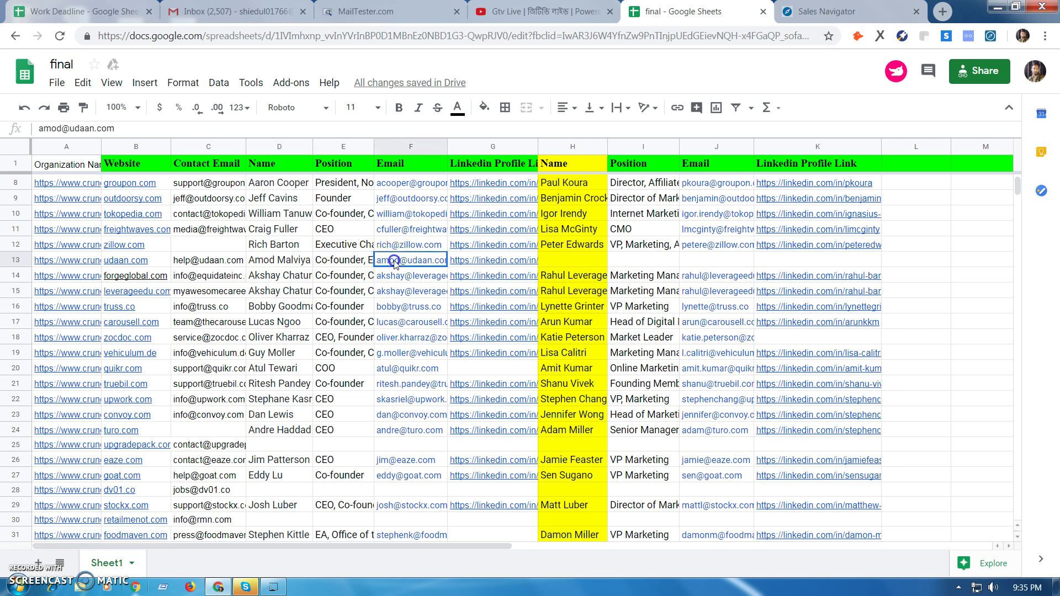
{"action": "left_click", "coordinate": [279, 267]}
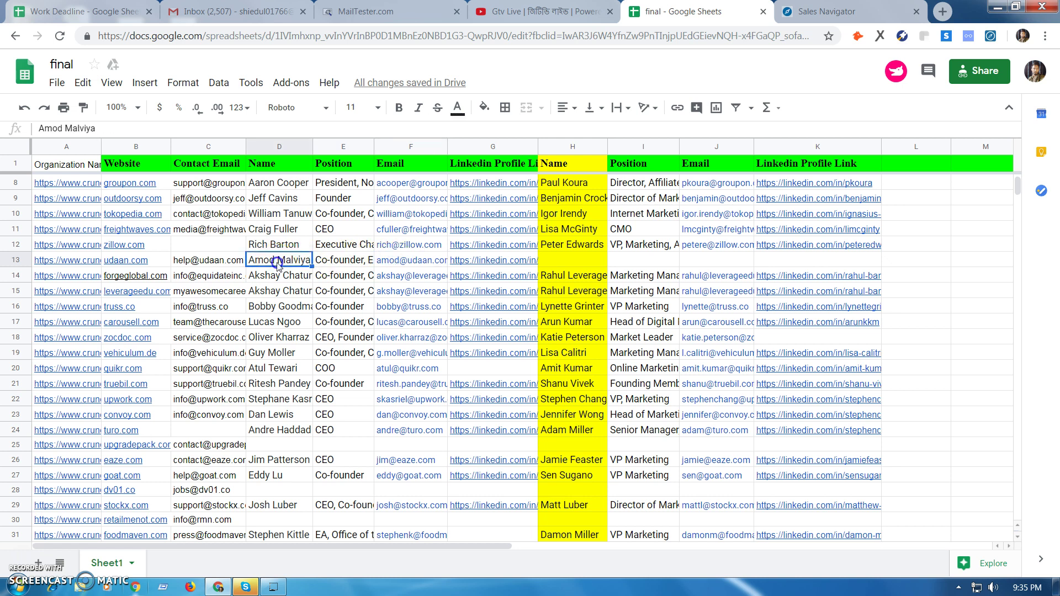
{"action": "left_click", "coordinate": [414, 262]}
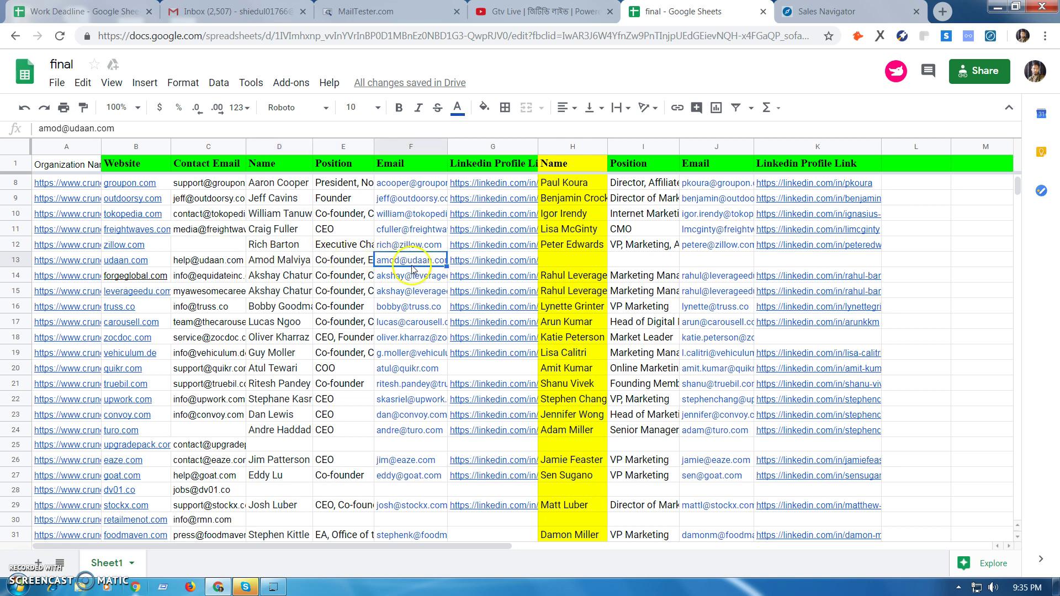
Compare the first contacts' names and emails in rows 14, 17 and 18.
{"action": "left_click", "coordinate": [272, 276]}
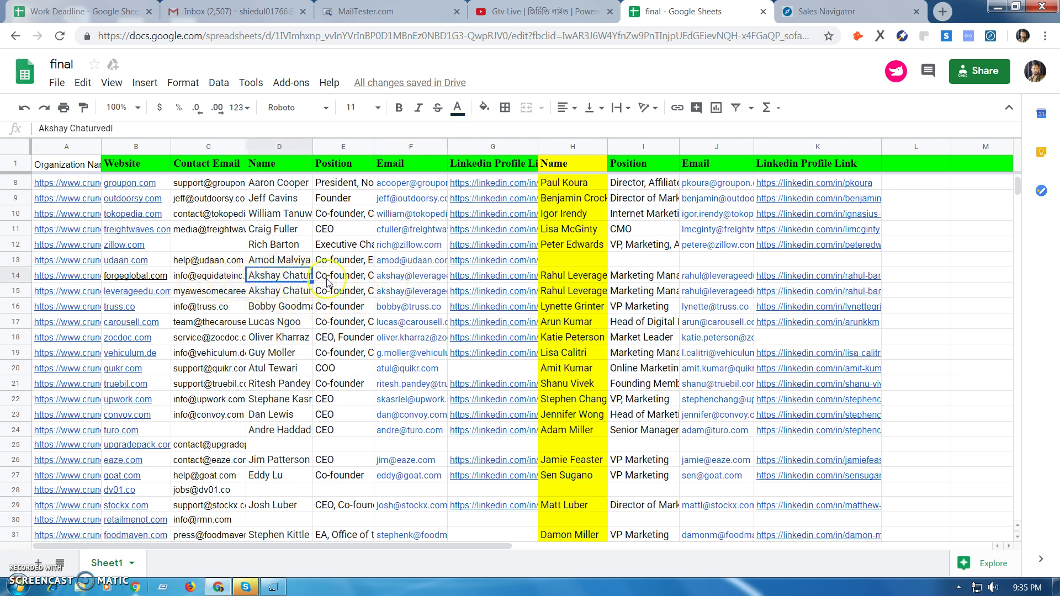
{"action": "left_click", "coordinate": [393, 278]}
{"action": "left_click", "coordinate": [273, 276]}
{"action": "left_click", "coordinate": [395, 274]}
{"action": "left_click", "coordinate": [265, 322]}
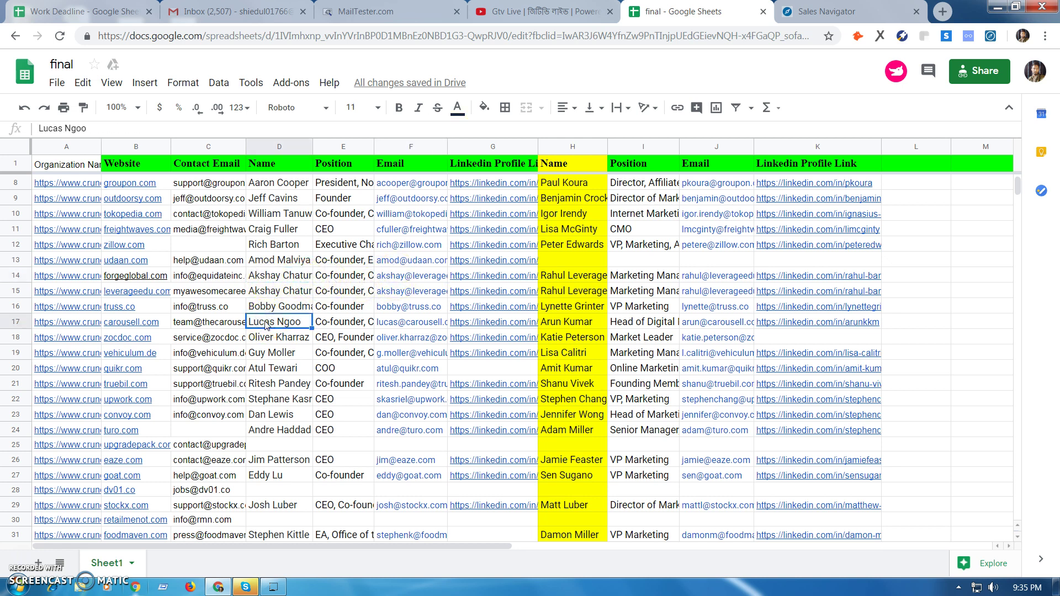
{"action": "left_click", "coordinate": [295, 337]}
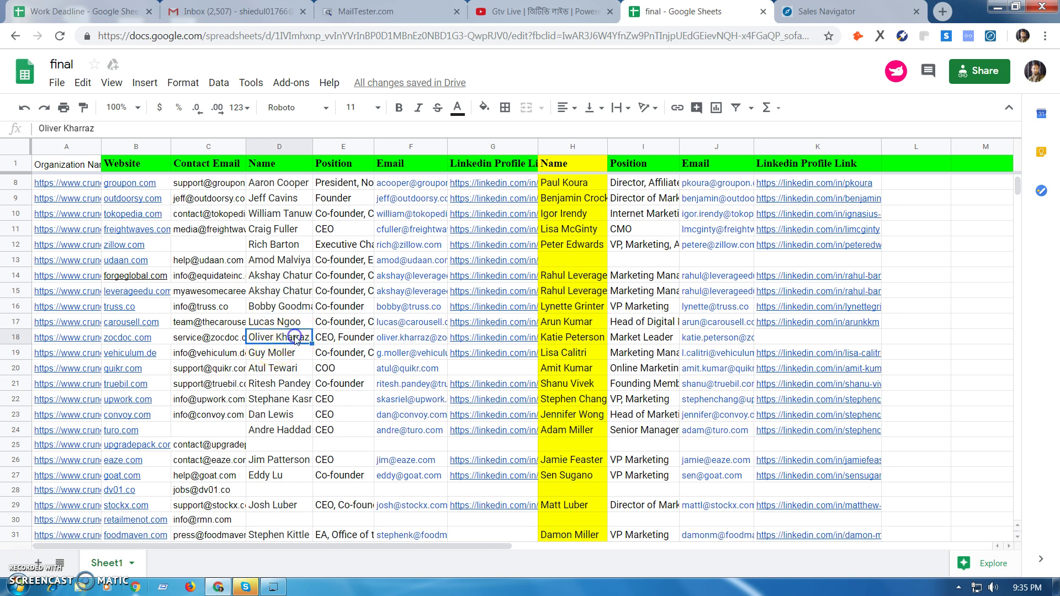
{"action": "left_click", "coordinate": [415, 339]}
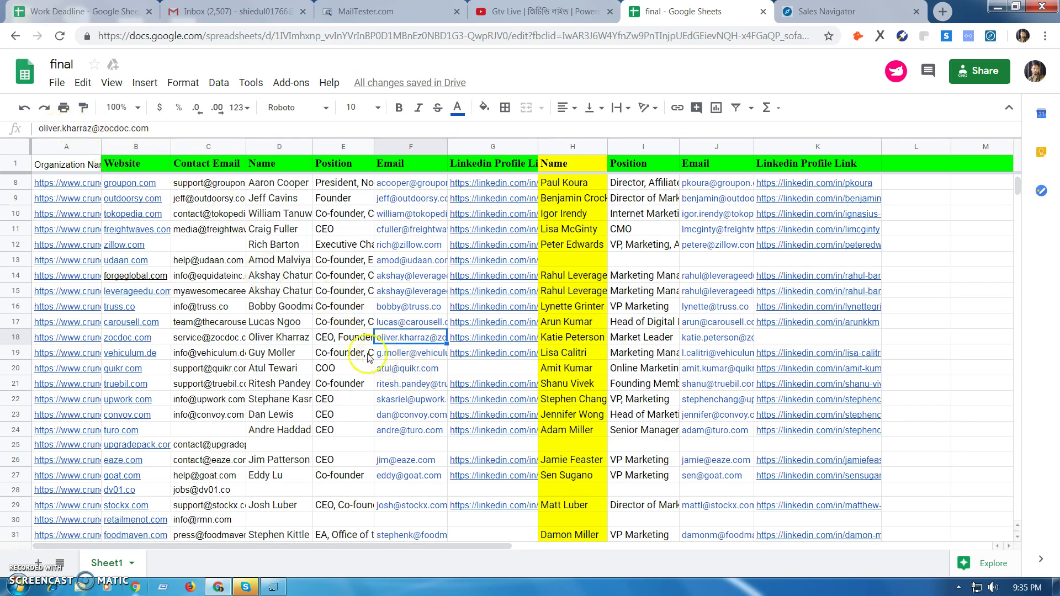
{"action": "left_click", "coordinate": [293, 339]}
Recheck Udaan.com's first contact's email, position and name, then bring up its Sales Navigator leads.
{"action": "left_click", "coordinate": [418, 340]}
{"action": "left_click", "coordinate": [435, 369]}
{"action": "left_click", "coordinate": [408, 261]}
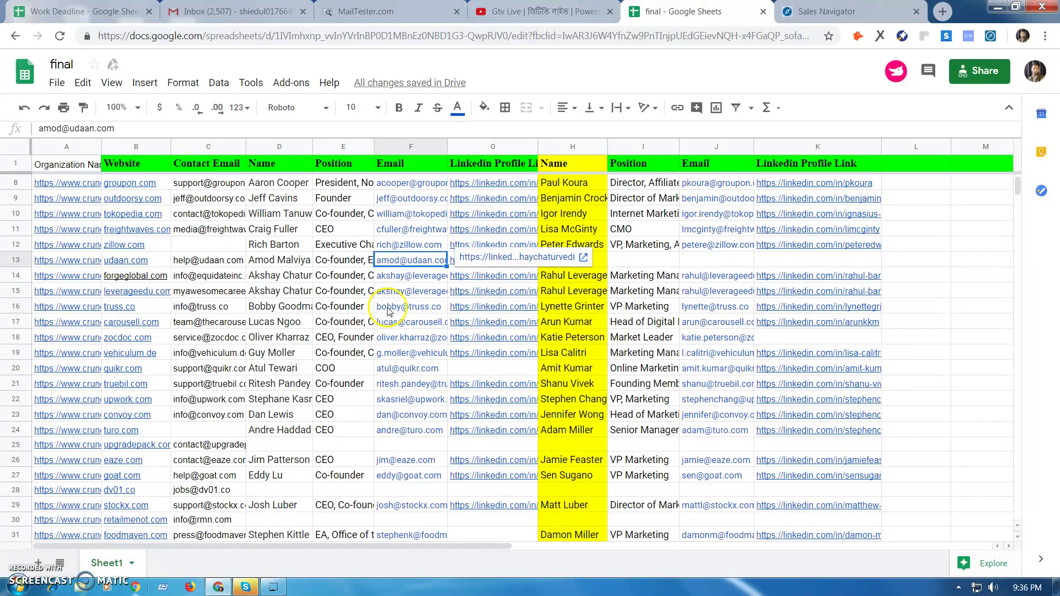
{"action": "left_click", "coordinate": [349, 262]}
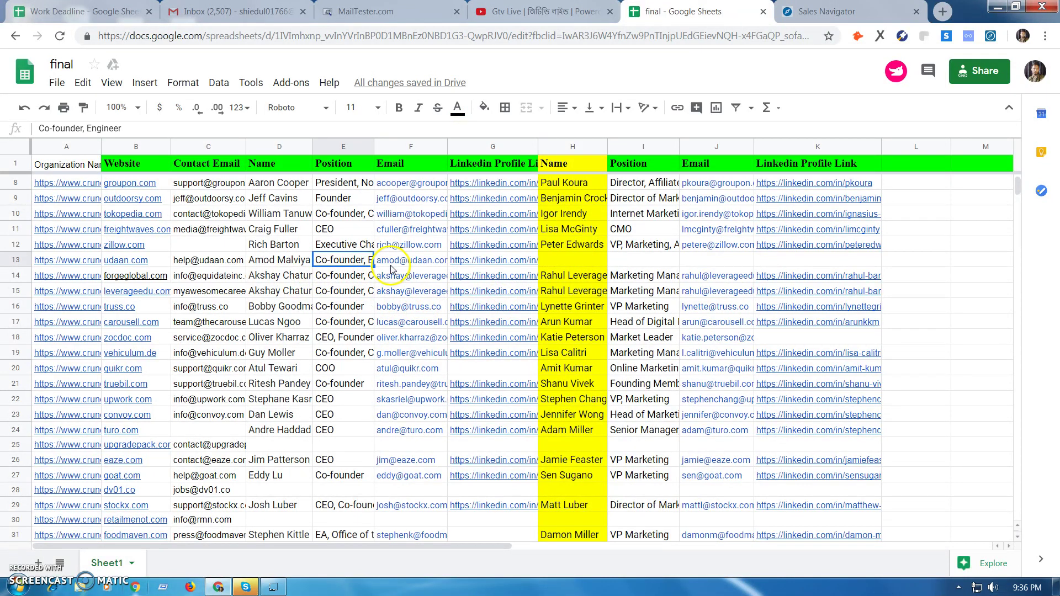
{"action": "left_click", "coordinate": [393, 265]}
{"action": "left_click", "coordinate": [280, 261]}
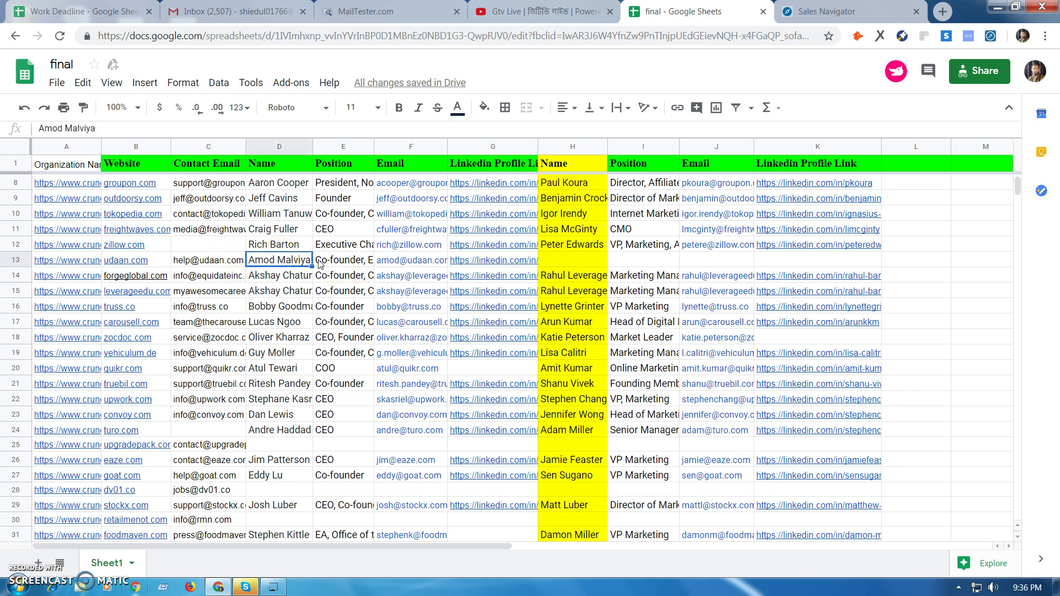
{"action": "left_click", "coordinate": [388, 262]}
Scan Udaan.com's Marketing leads and copy the first contact's email from F13 into J13.
{"action": "left_click", "coordinate": [837, 12]}
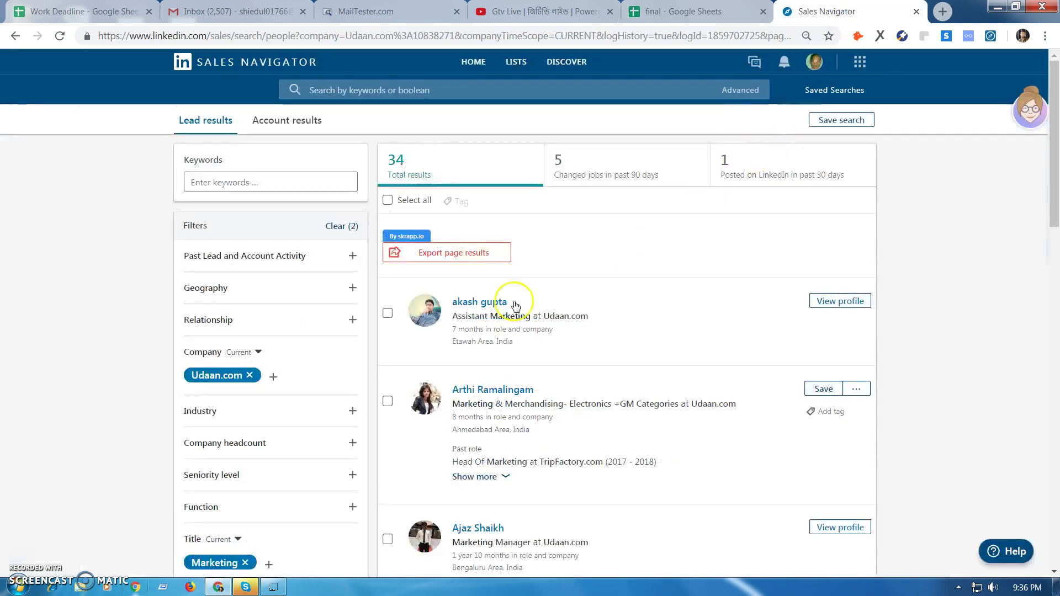
{"action": "scroll", "coordinate": [549, 497], "scroll_direction": "down", "scroll_amount": 3}
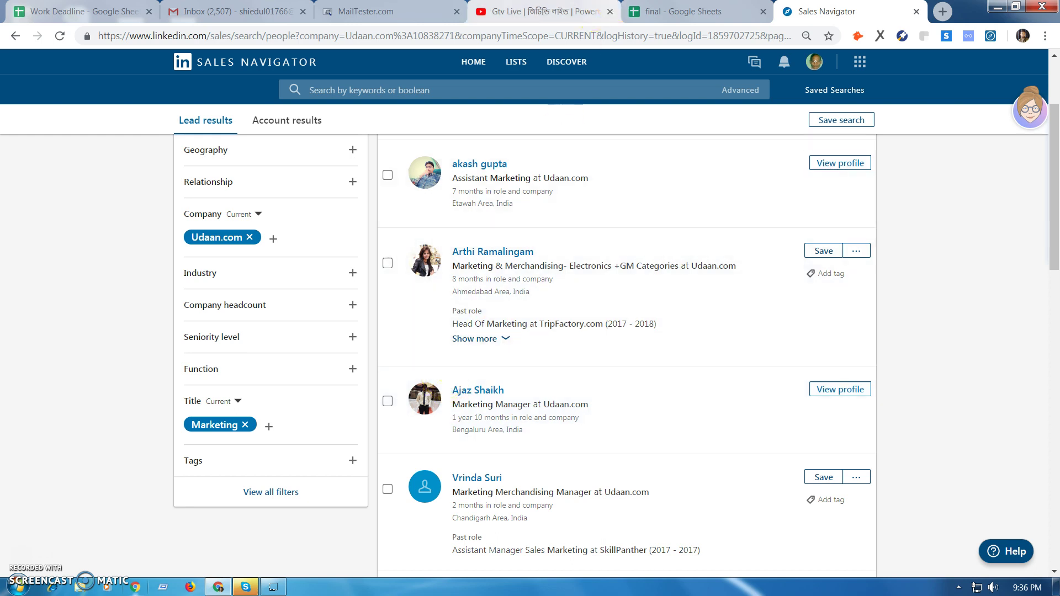
{"action": "left_click", "coordinate": [679, 11]}
{"action": "key", "text": "ctrl+c"}
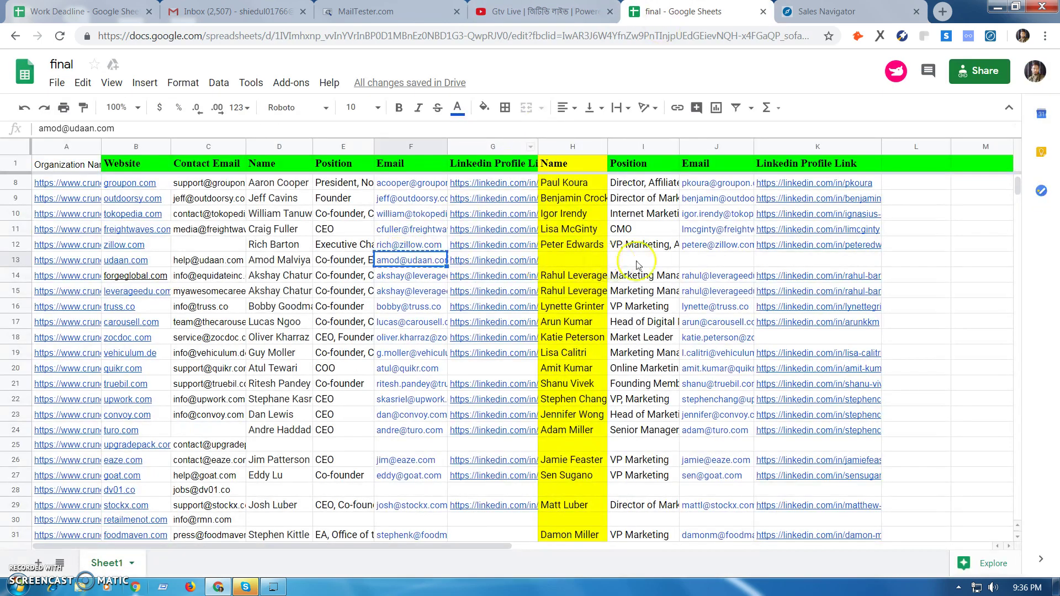
{"action": "left_click", "coordinate": [685, 260]}
{"action": "key", "text": "ctrl+v"}
{"action": "left_click", "coordinate": [828, 11]}
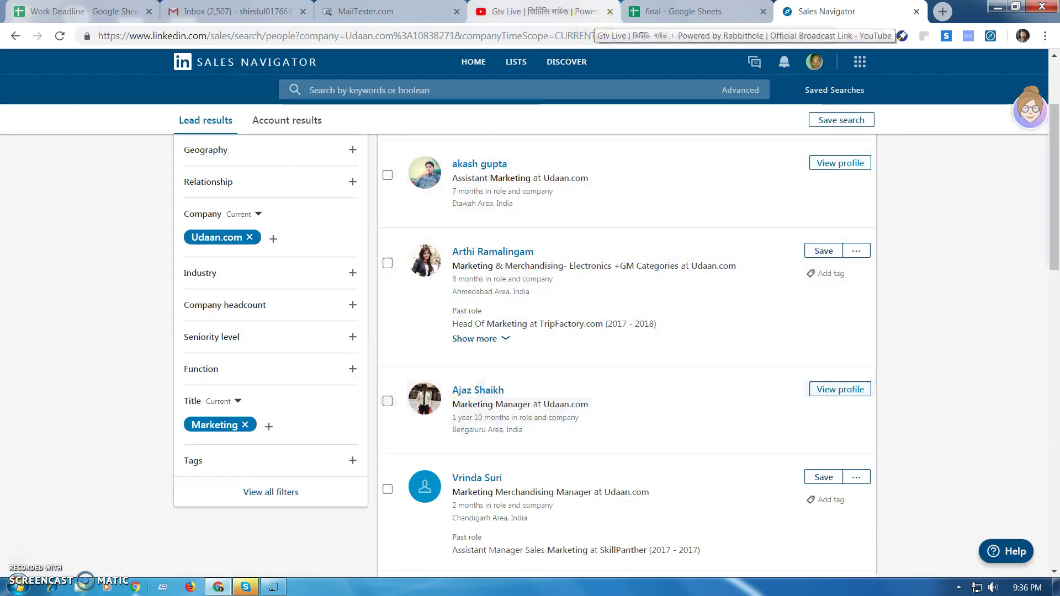
{"action": "left_click", "coordinate": [682, 12]}
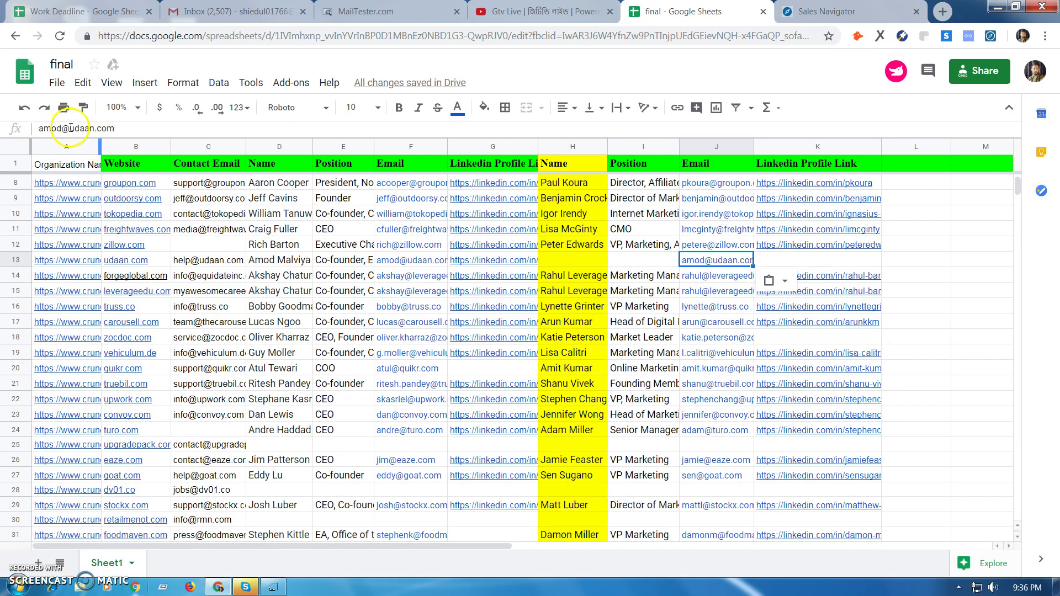
Replace the name part of J13's email with the second Udaan.com lead's name and fix the typo.
{"action": "left_click_drag", "start_coordinate": [61, 128], "coordinate": [31, 131]}
{"action": "type", "text": "ajiz"}
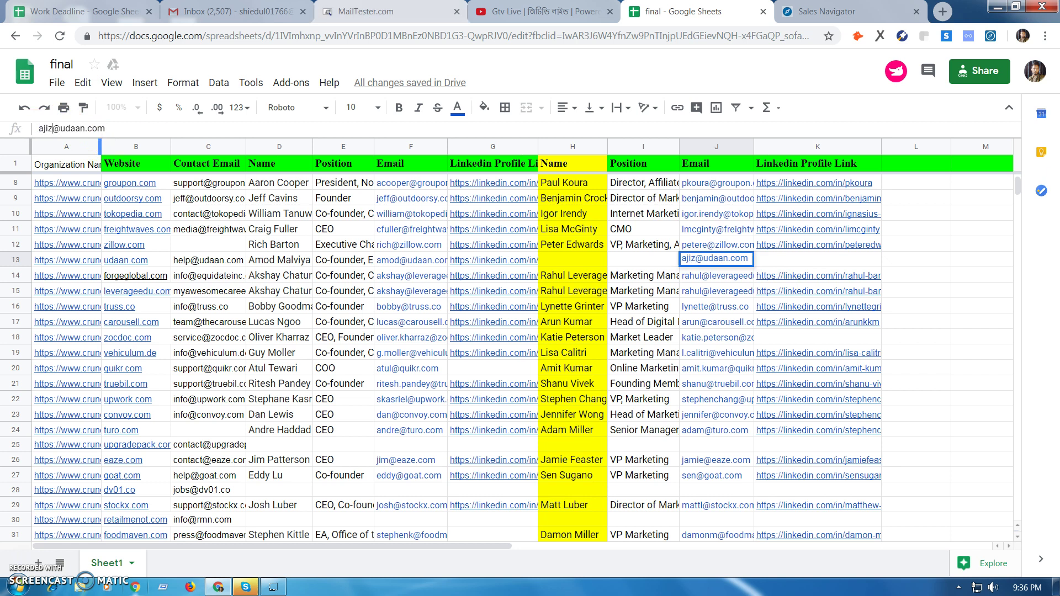
{"action": "left_click", "coordinate": [845, 11]}
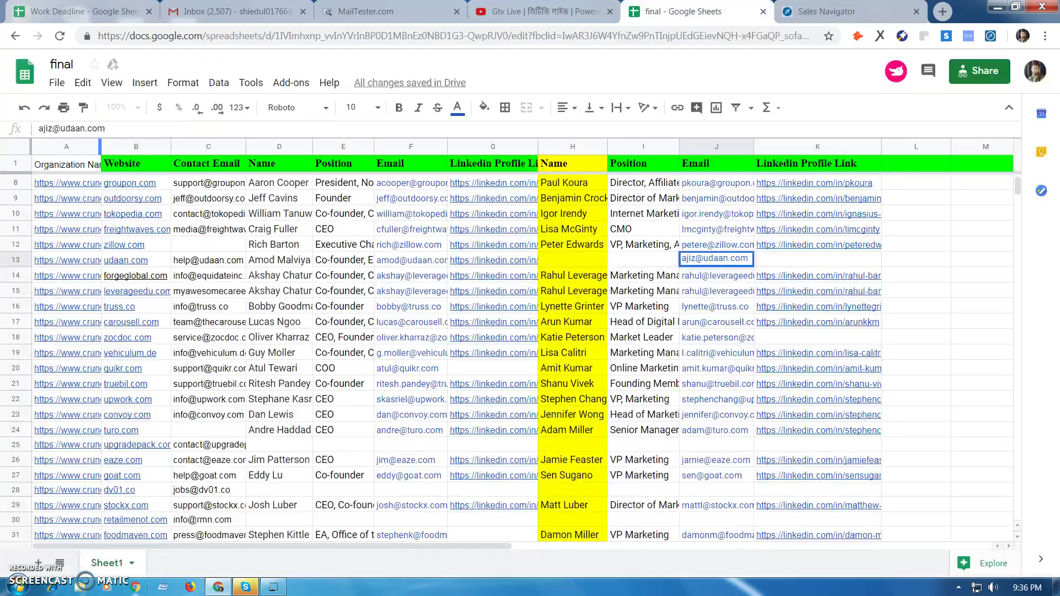
{"action": "left_click", "coordinate": [696, 11]}
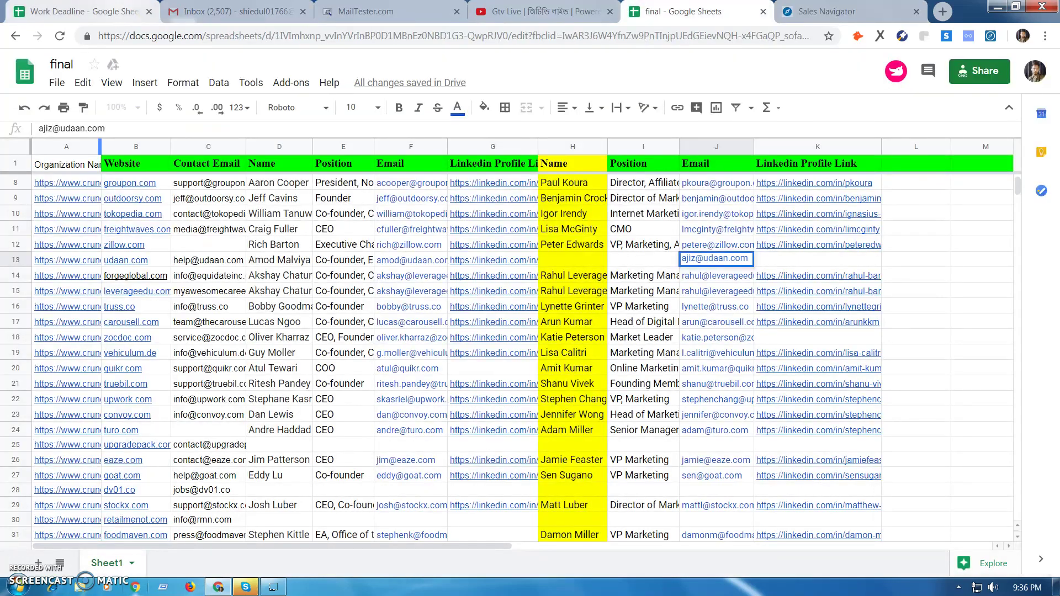
{"action": "key", "text": "ctrl+1"}
{"action": "key", "text": "ctrl+5"}
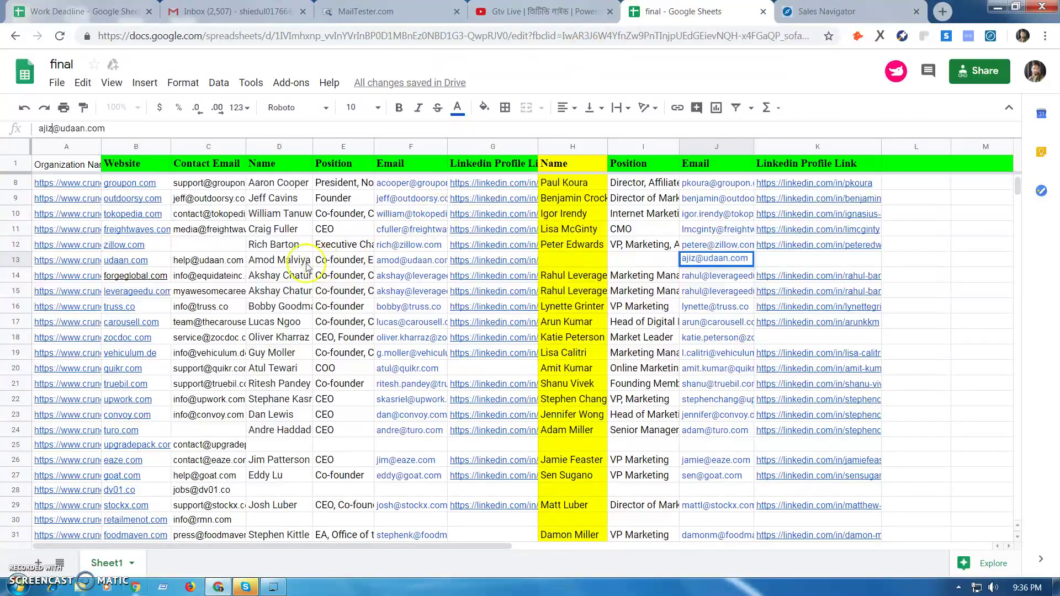
{"action": "left_click", "coordinate": [48, 127]}
{"action": "key", "text": "BackSpace"}
{"action": "type", "text": "a"}
{"action": "key", "text": "Return"}
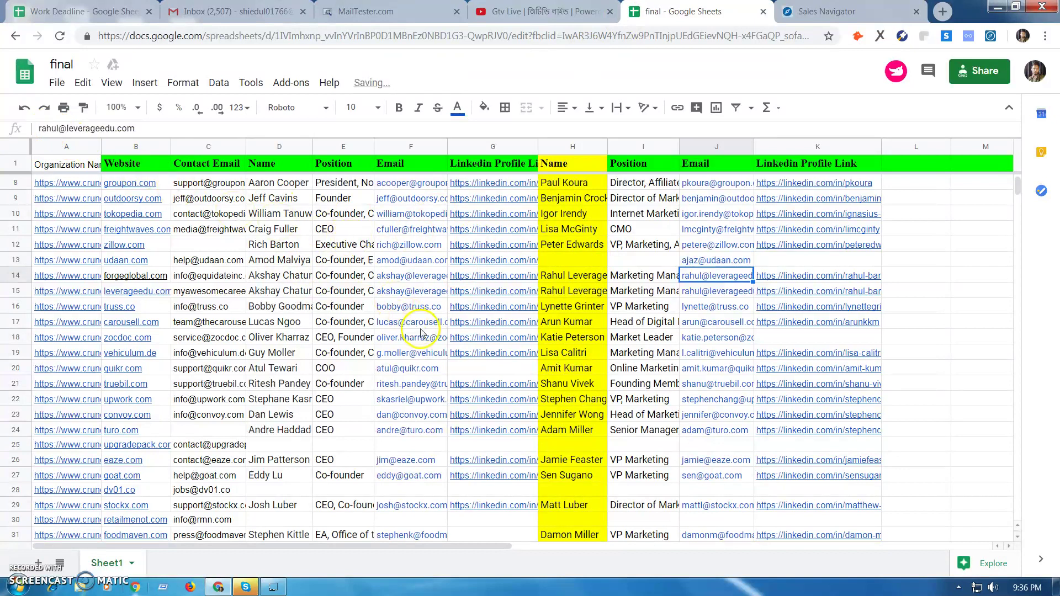
{"action": "left_click", "coordinate": [721, 261]}
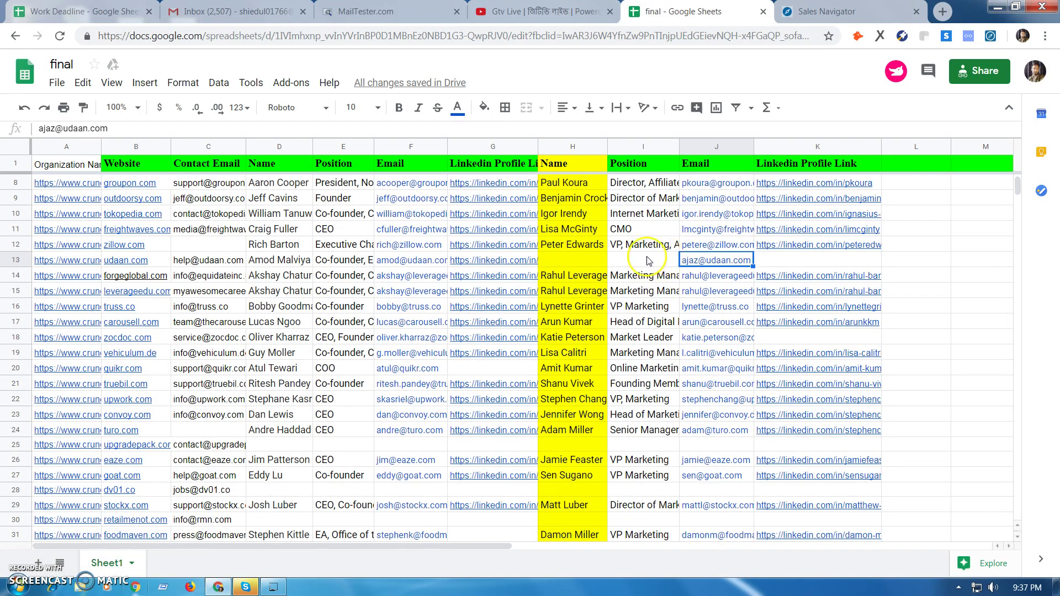
Check the second lead's job title, then delete the udaan.com email from J13.
{"action": "left_click", "coordinate": [599, 260]}
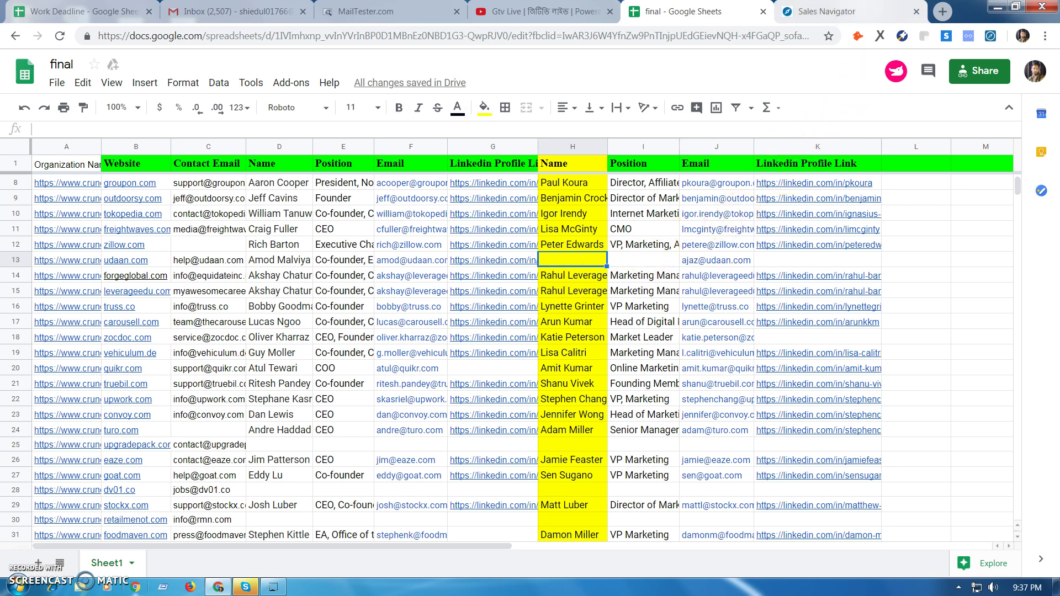
{"action": "left_click", "coordinate": [828, 11]}
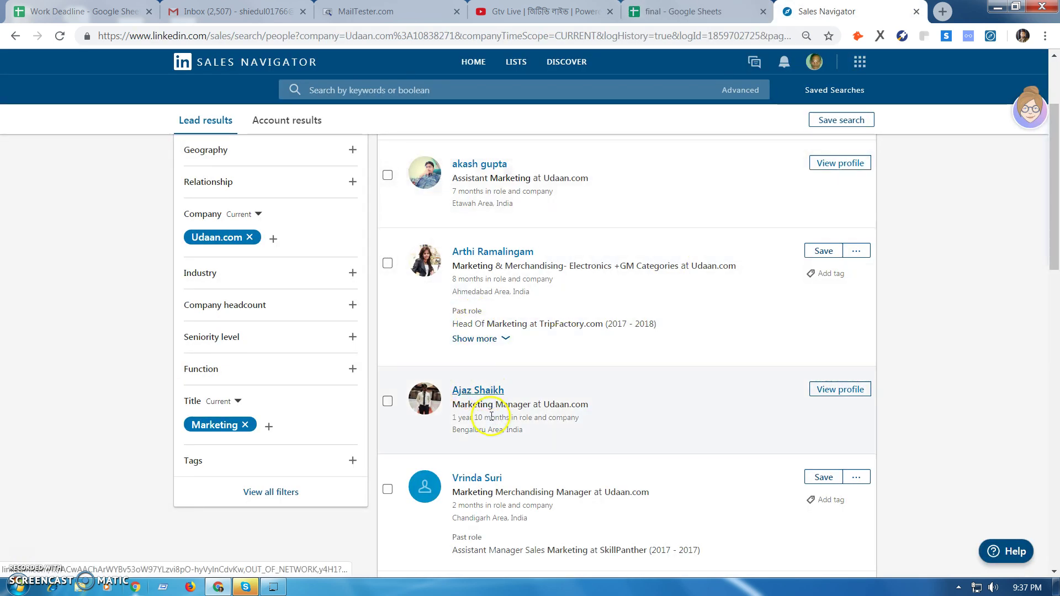
{"action": "double_click", "coordinate": [528, 406]}
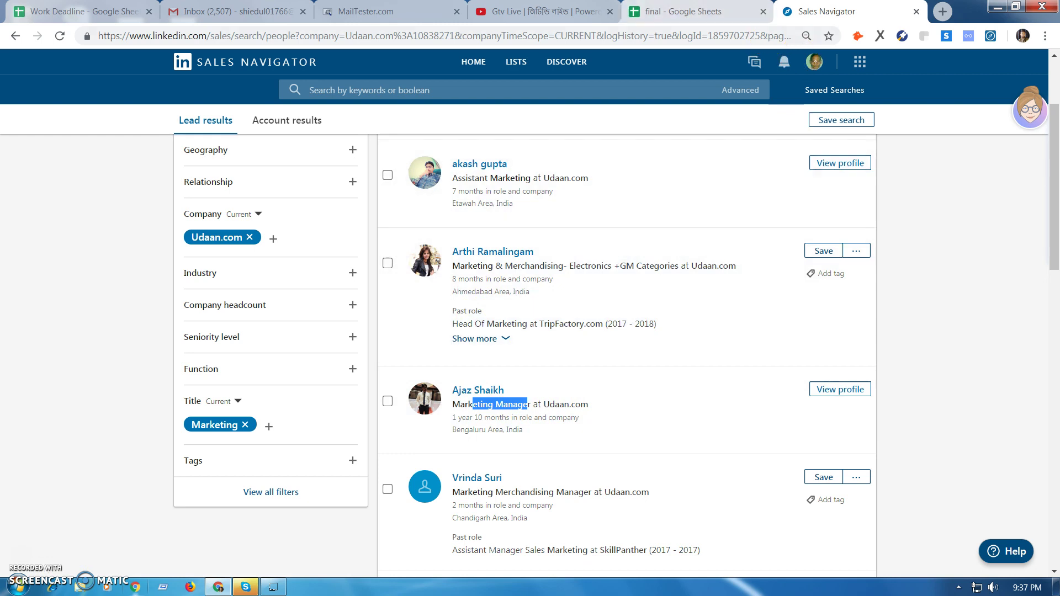
{"action": "key", "text": "ctrl+shift+Tab"}
{"action": "left_click", "coordinate": [807, 260]}
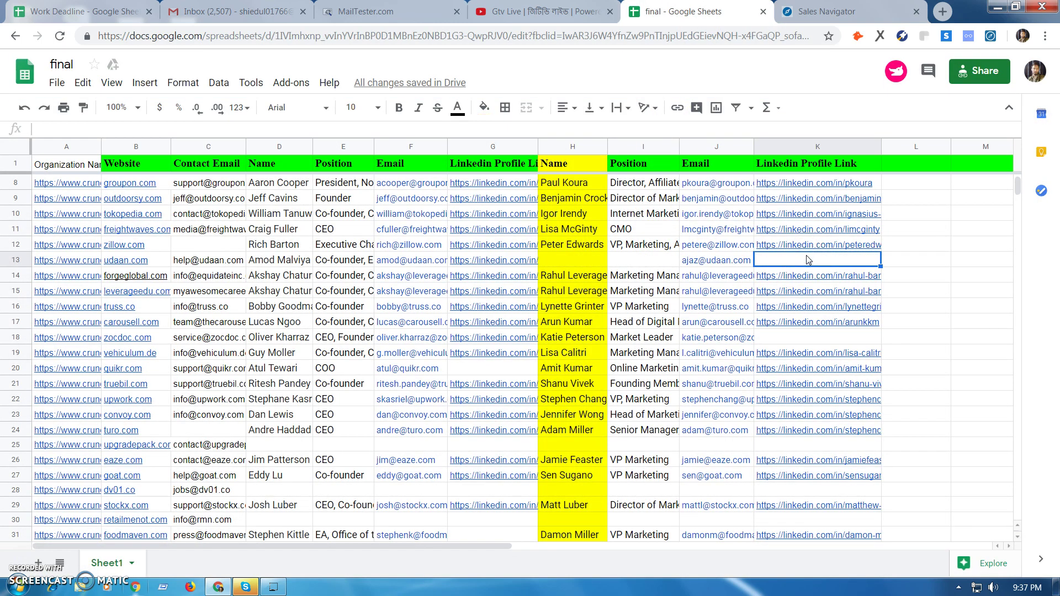
{"action": "left_click", "coordinate": [678, 262]}
{"action": "left_click", "coordinate": [791, 254]}
{"action": "left_click", "coordinate": [635, 260]}
{"action": "left_click", "coordinate": [699, 260]}
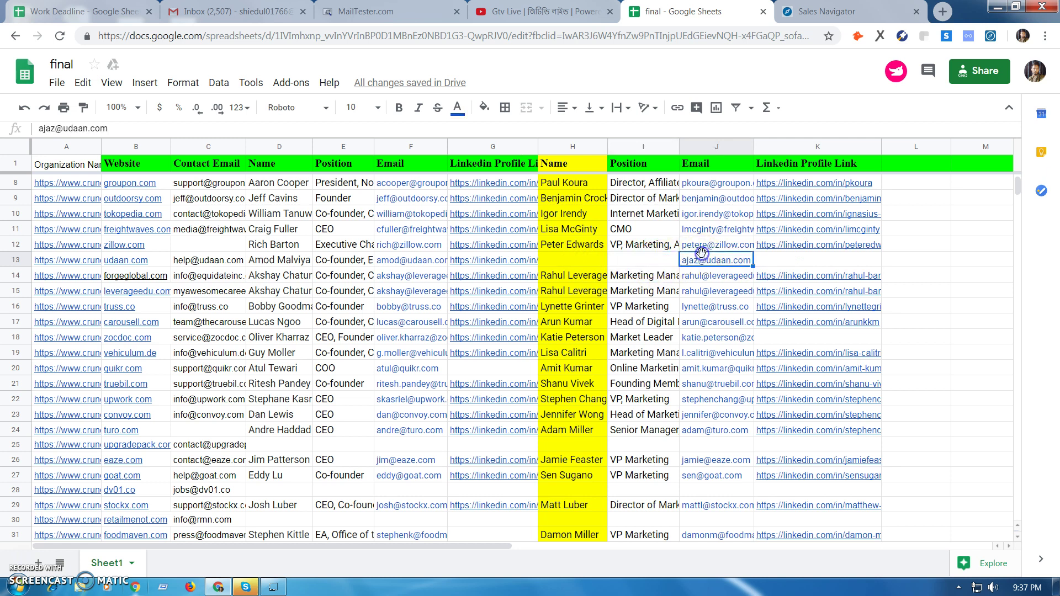
{"action": "key", "text": "Delete"}
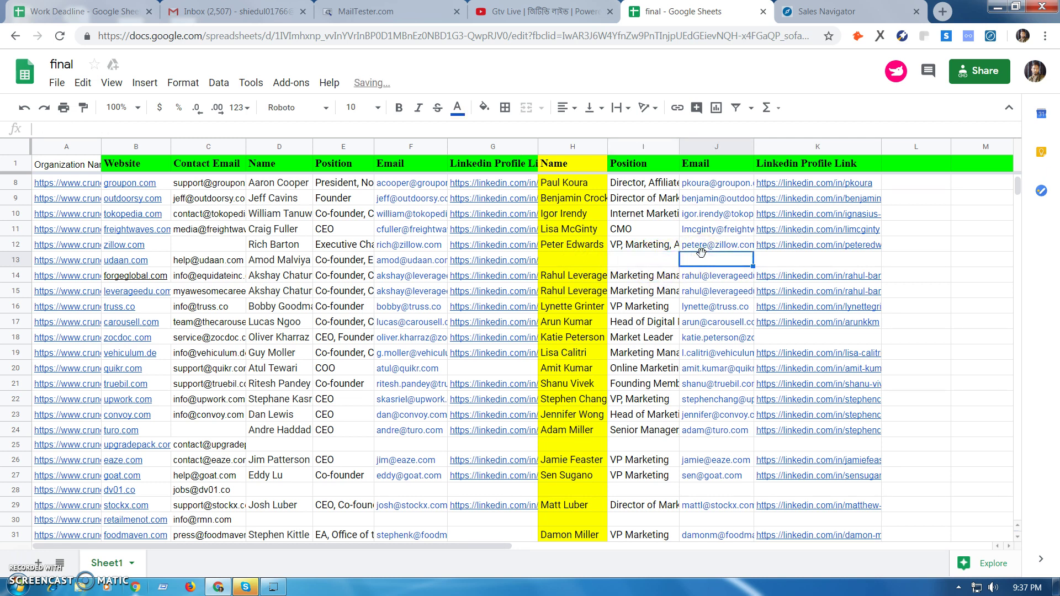